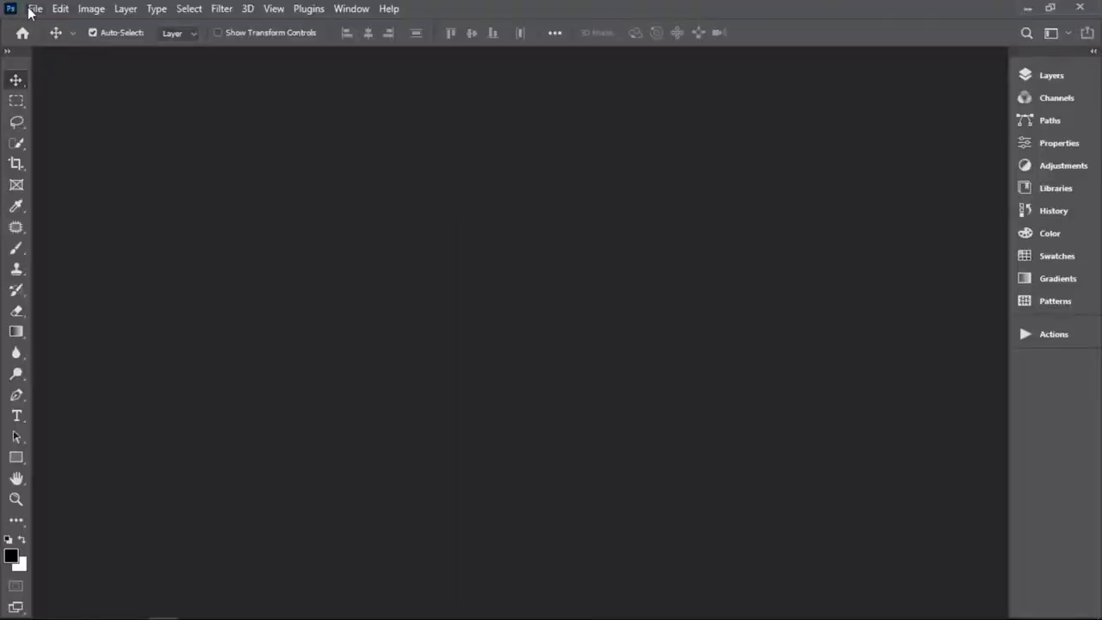
Step: Open the pink-background photo of the man in the bow tie and zoom in on his face
left_click(35, 8)
left_click(52, 40)
left_click(207, 142)
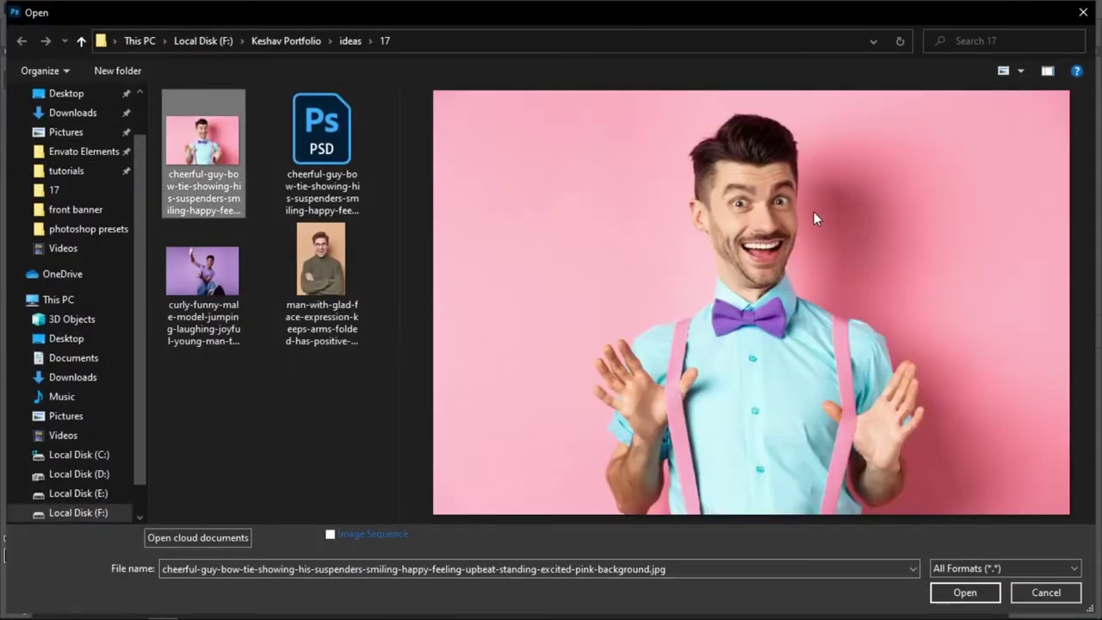
left_click(961, 592)
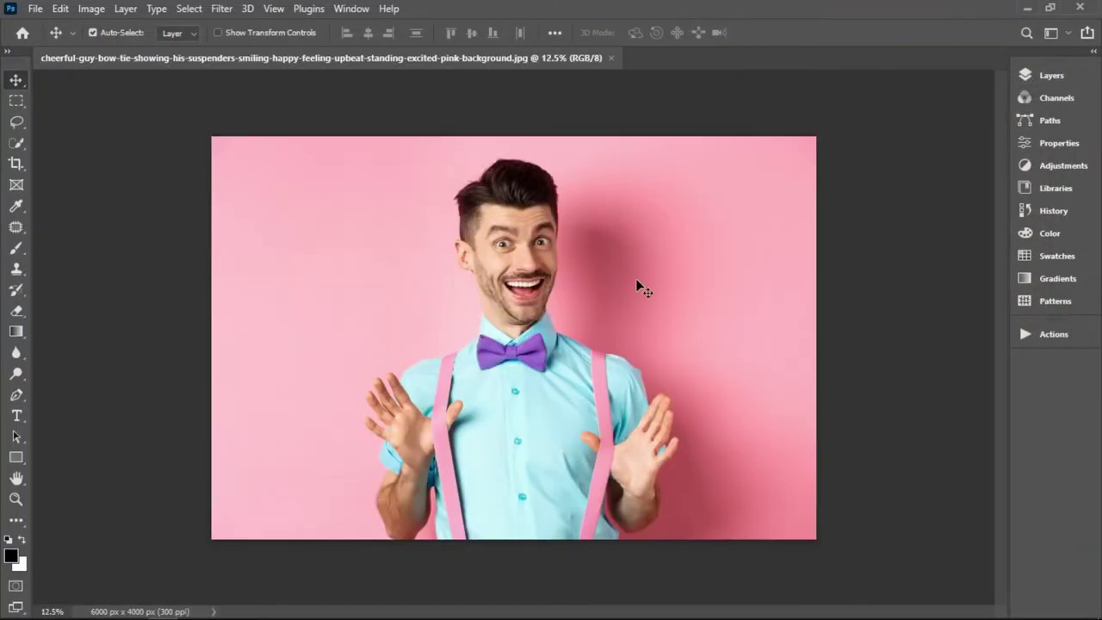
left_click(551, 213, "ctrl")
scroll(607, 334, "down", 1)
scroll(607, 334, "down", 4)
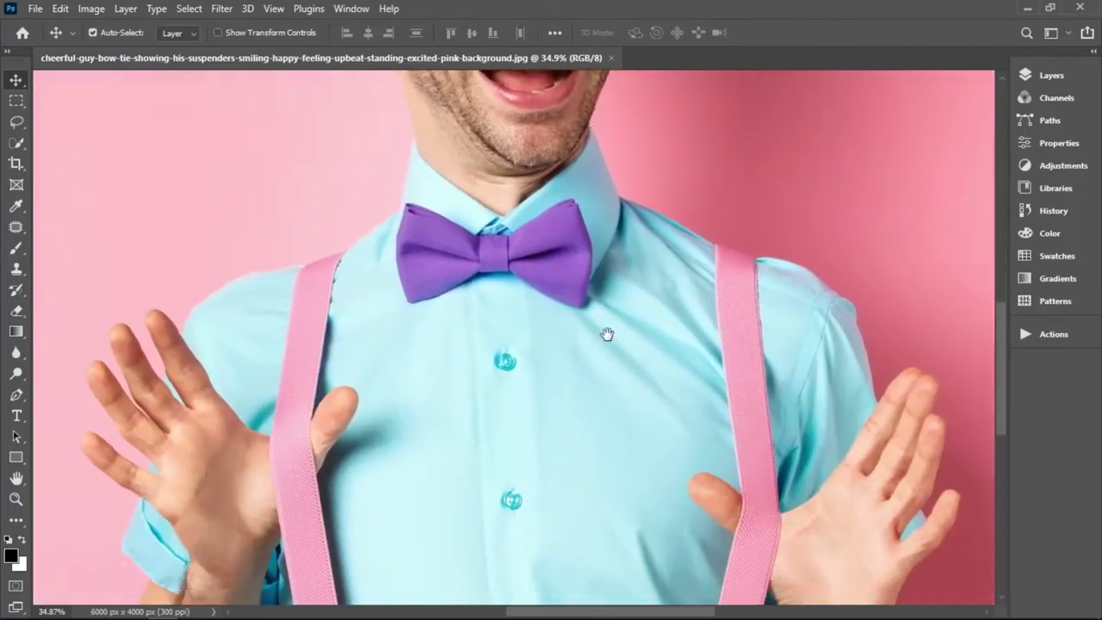
scroll(607, 334, "down", 1)
scroll(546, 310, "up", 3)
scroll(603, 345, "up", 2)
scroll(527, 336, "up", 1)
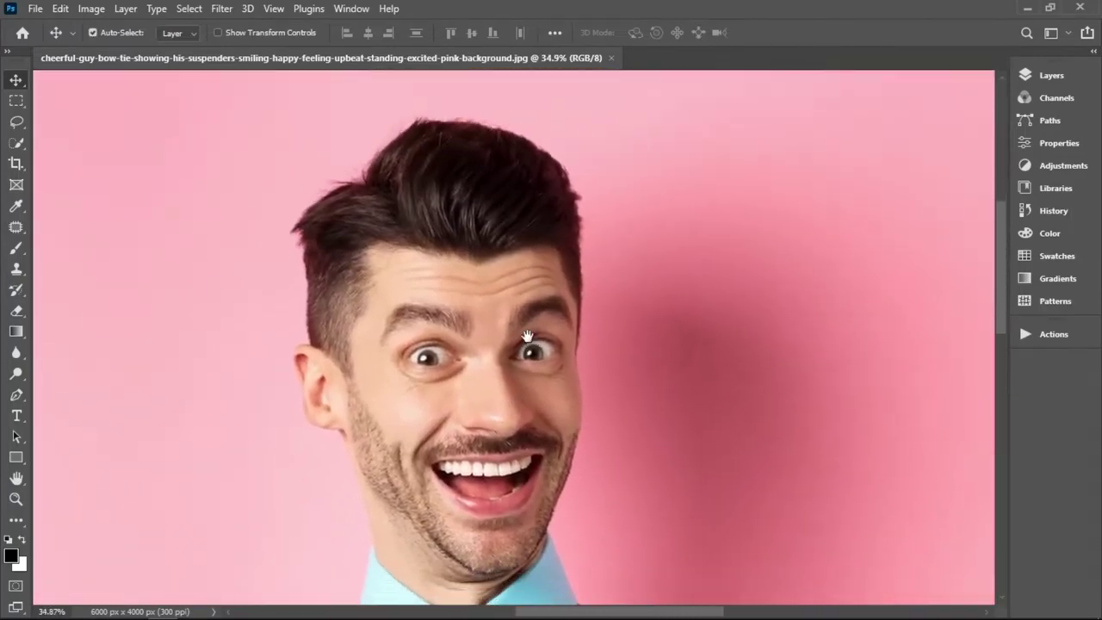
scroll(527, 335, "down", 2)
scroll(545, 401, "down", 4)
scroll(607, 377, "down", 1)
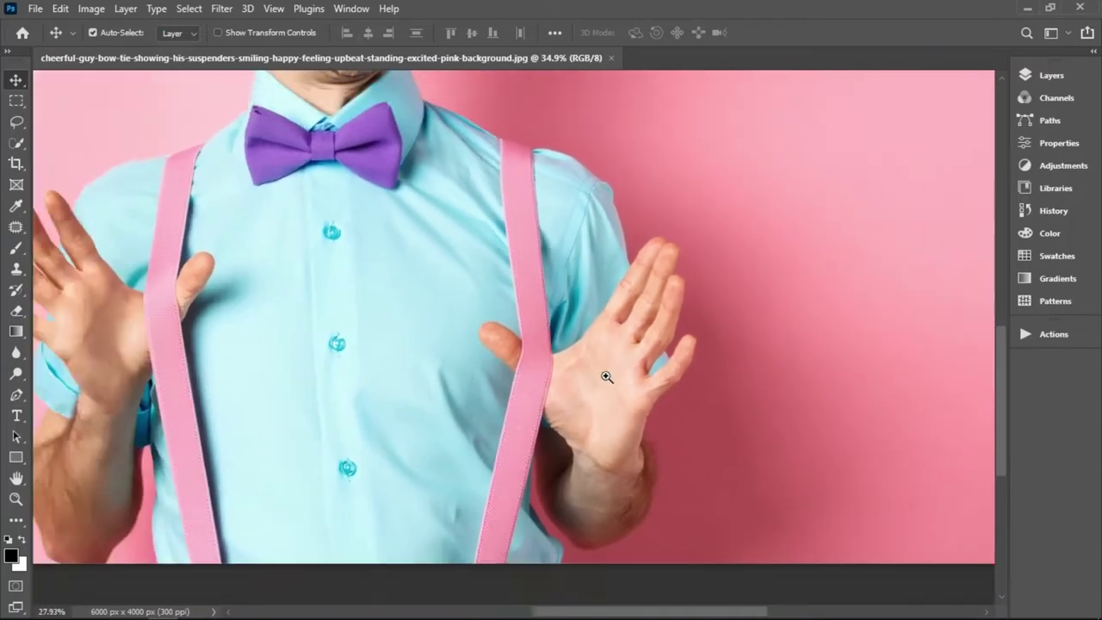
scroll(607, 377, "down", 1)
scroll(595, 315, "down", 1)
scroll(595, 418, "down", 1)
scroll(654, 429, "down", 1)
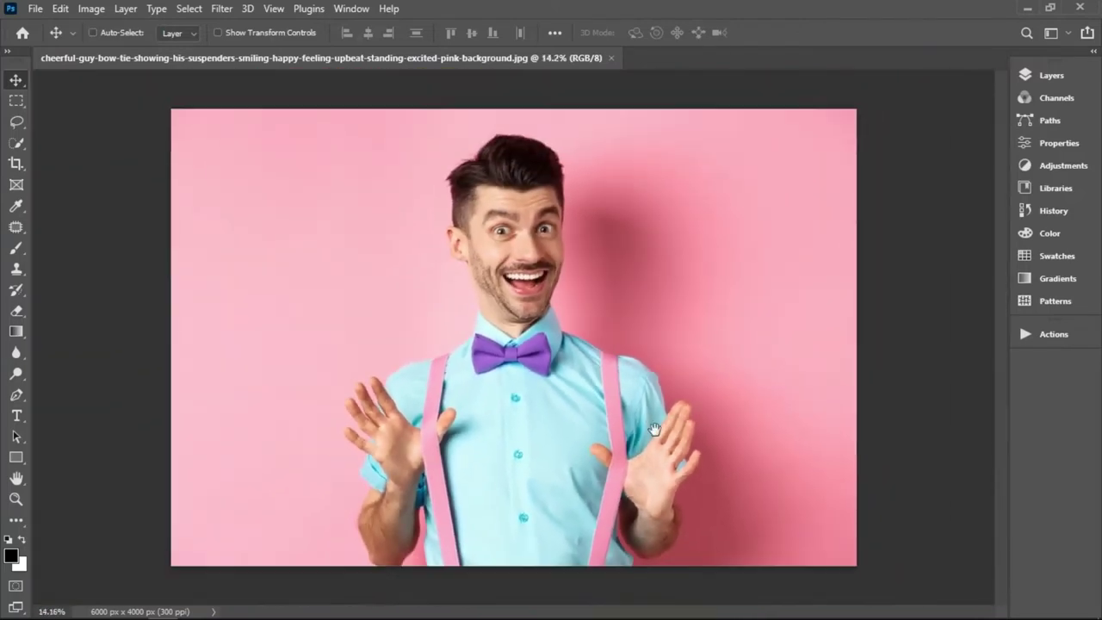
Step: Duplicate the Background layer as 'Background copy' and collapse the Layers panel
left_click(1048, 77)
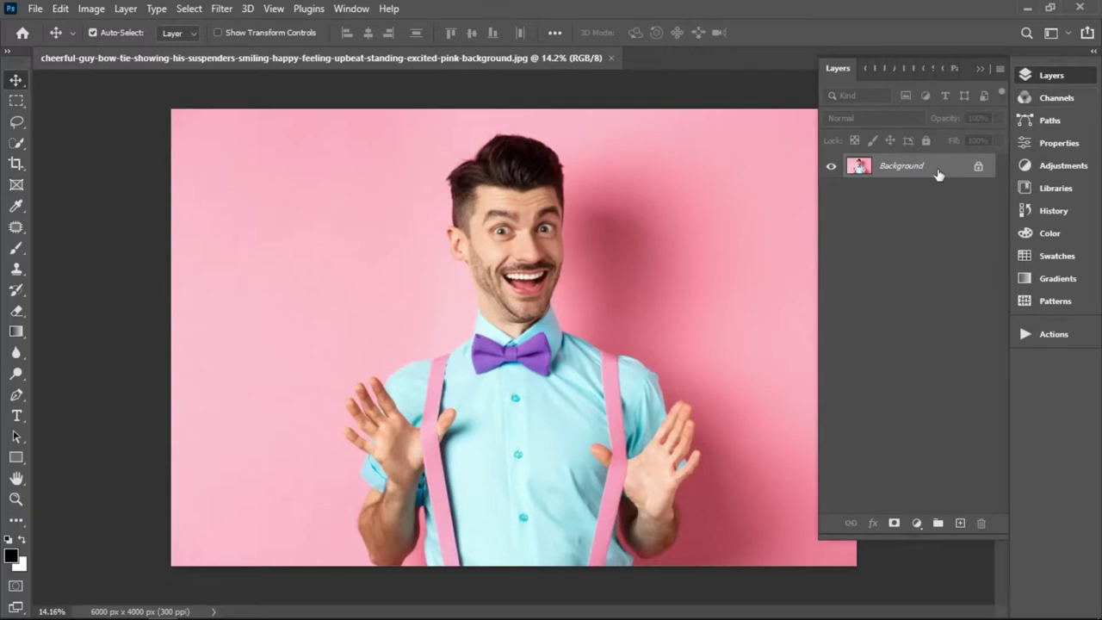
scroll(600, 242, "up", 1)
scroll(577, 258, "up", 2)
scroll(534, 295, "up", 1)
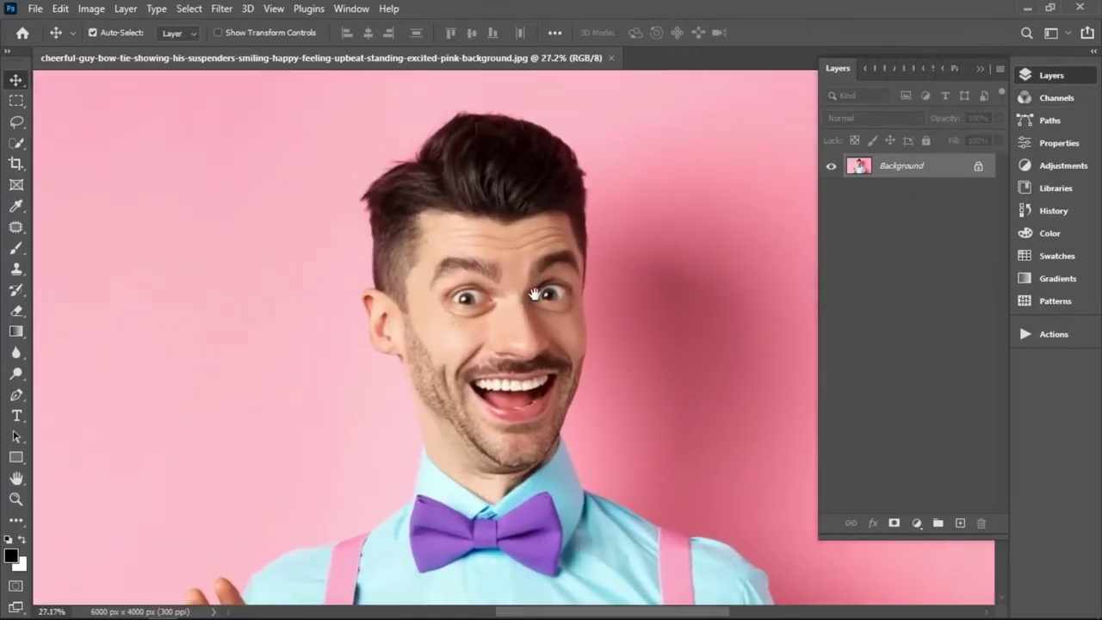
right_click(937, 164)
left_click(955, 190)
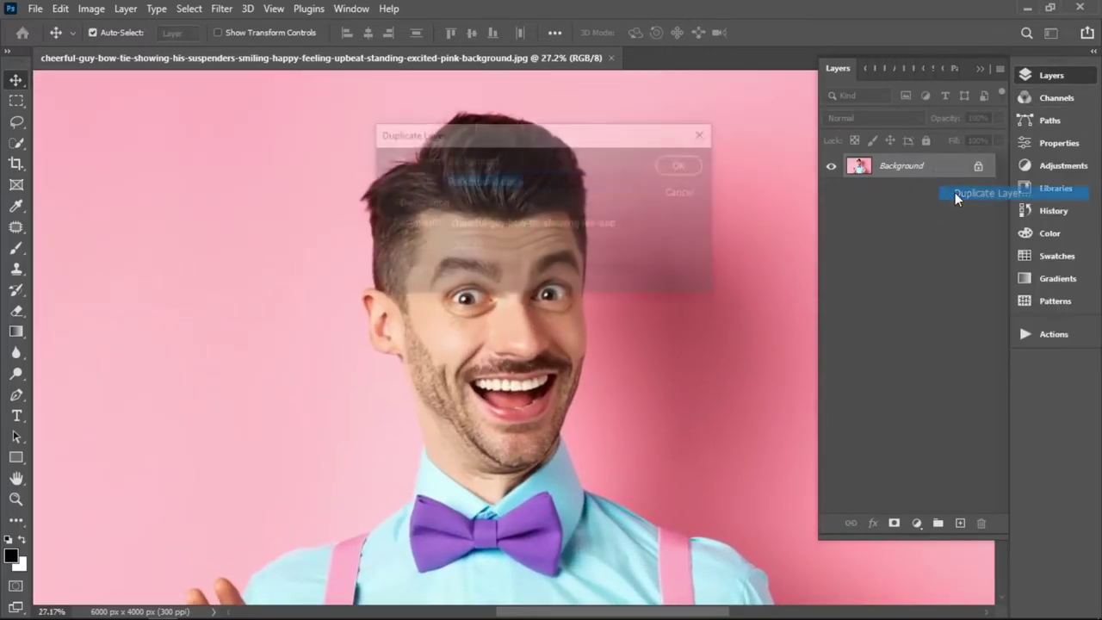
left_click(685, 166)
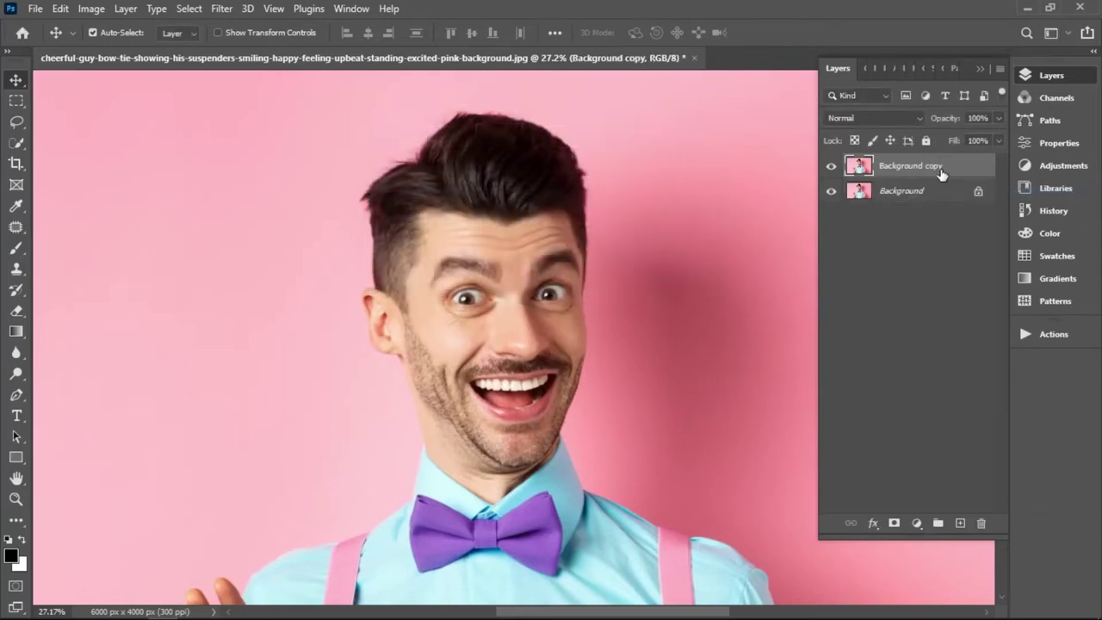
left_click(980, 69)
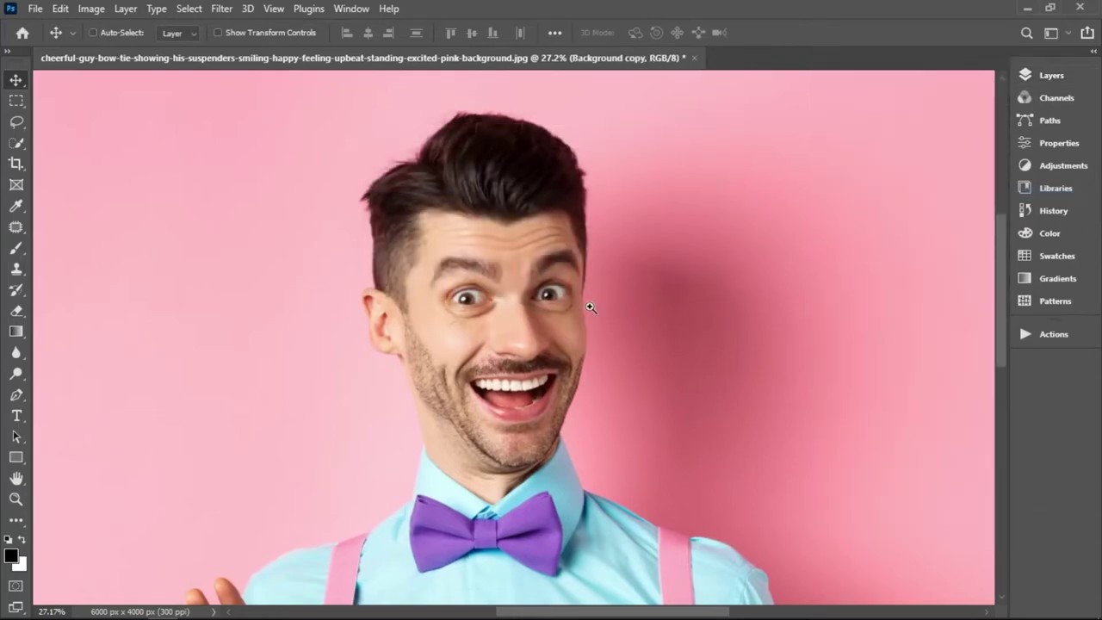
scroll(590, 307, "down", 2)
scroll(638, 232, "down", 1)
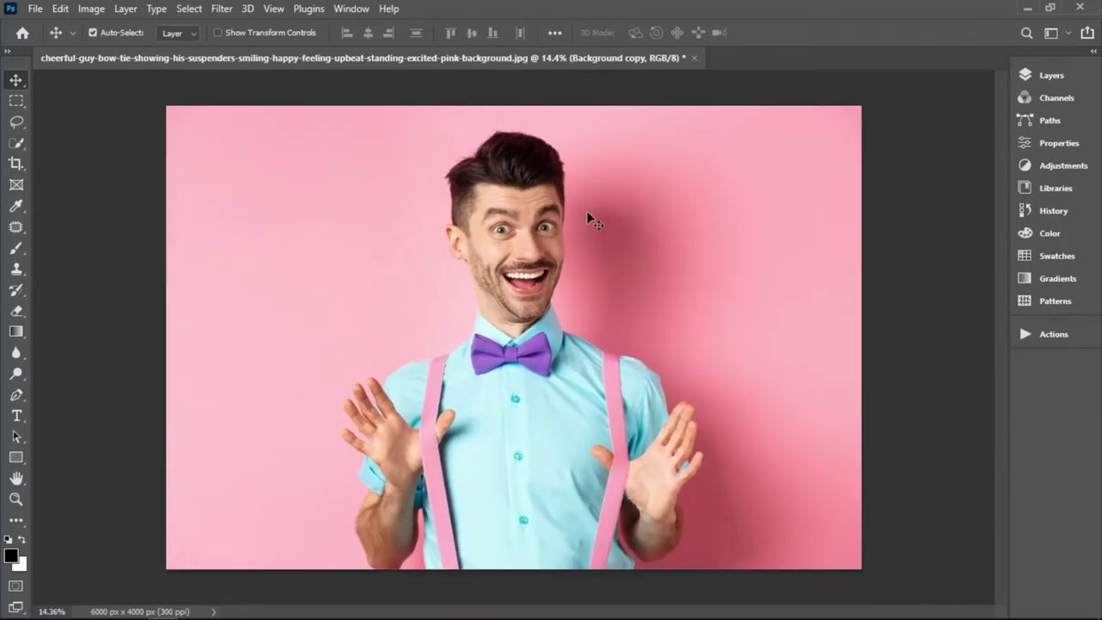
Step: Start the Camera Raw Filter and set Contrast 15 and Highlights -70
left_click(219, 9)
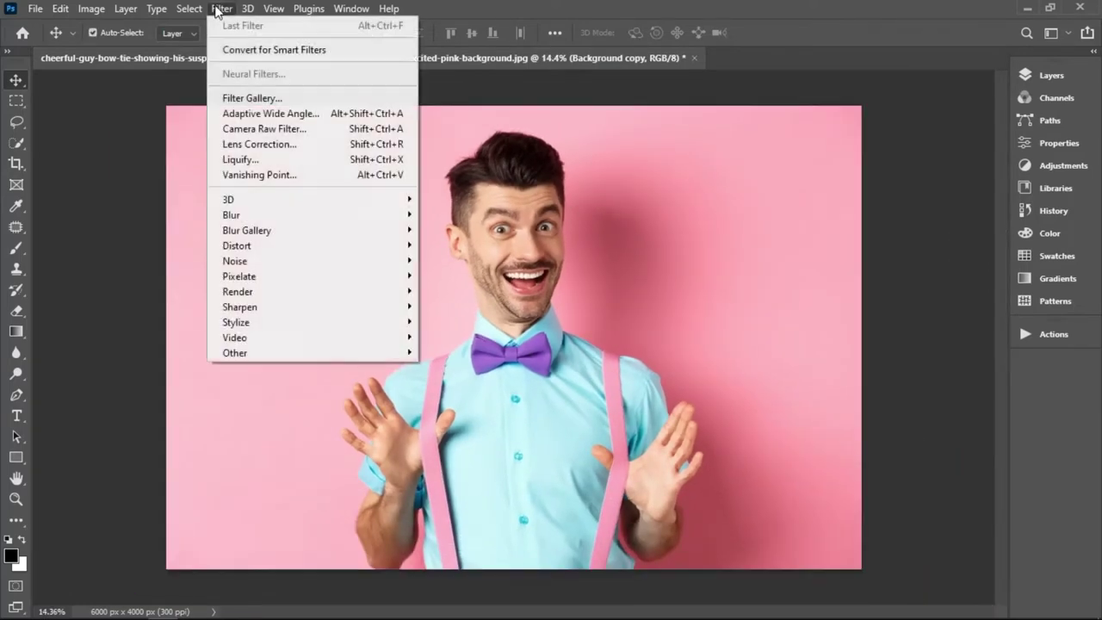
left_click(286, 131)
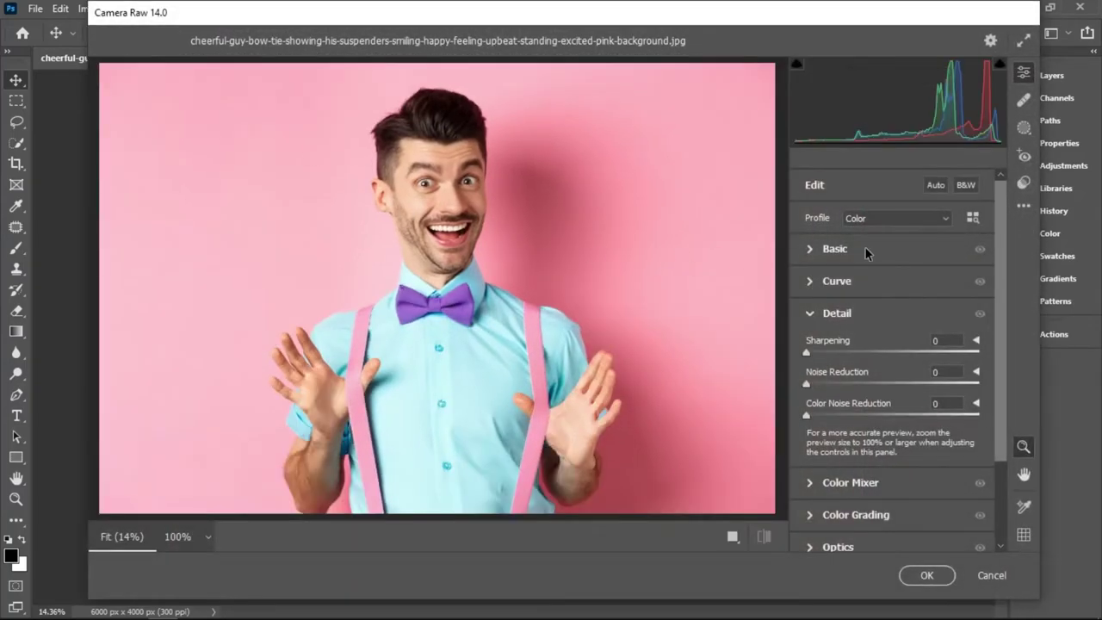
left_click(877, 249)
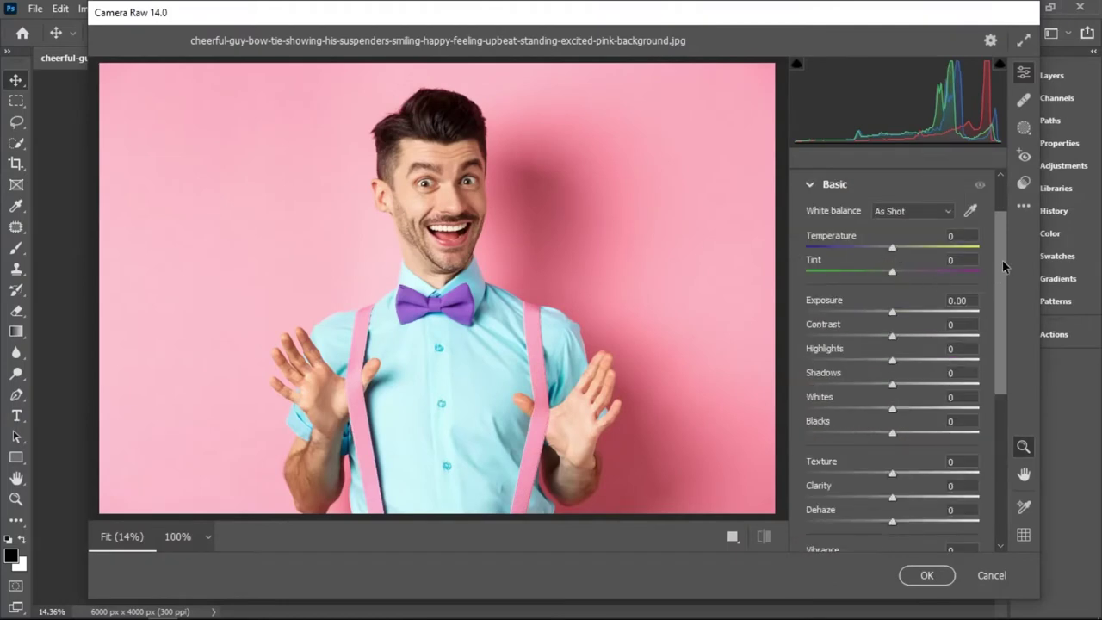
scroll(953, 231, "up", 2)
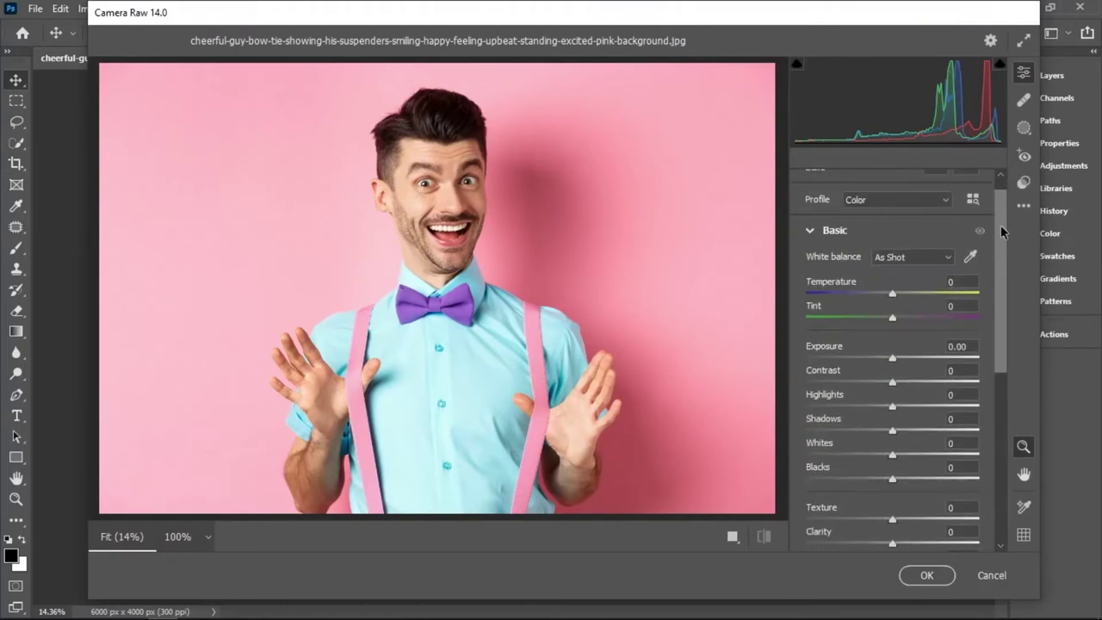
scroll(1002, 231, "down", 3)
left_click(951, 292)
type("15")
scroll(1003, 332, "down", 1)
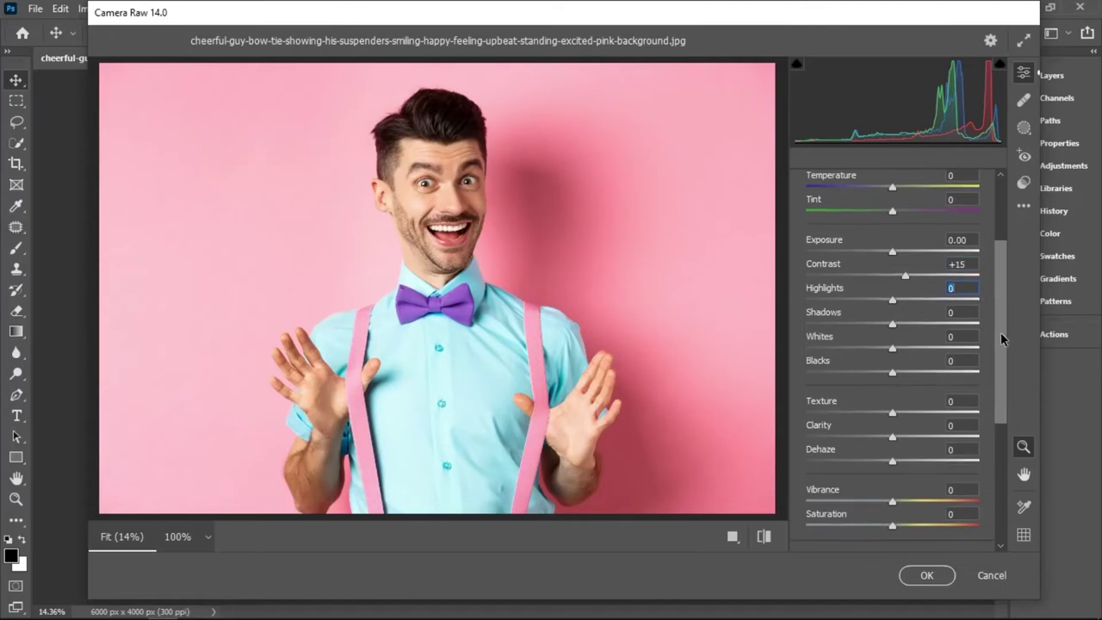
type("-70")
key("Tab")
Step: Set Shadows +26, Whites -60 and Blacks -40 in the Basic panel
scroll(1001, 332, "down", 1)
type("26")
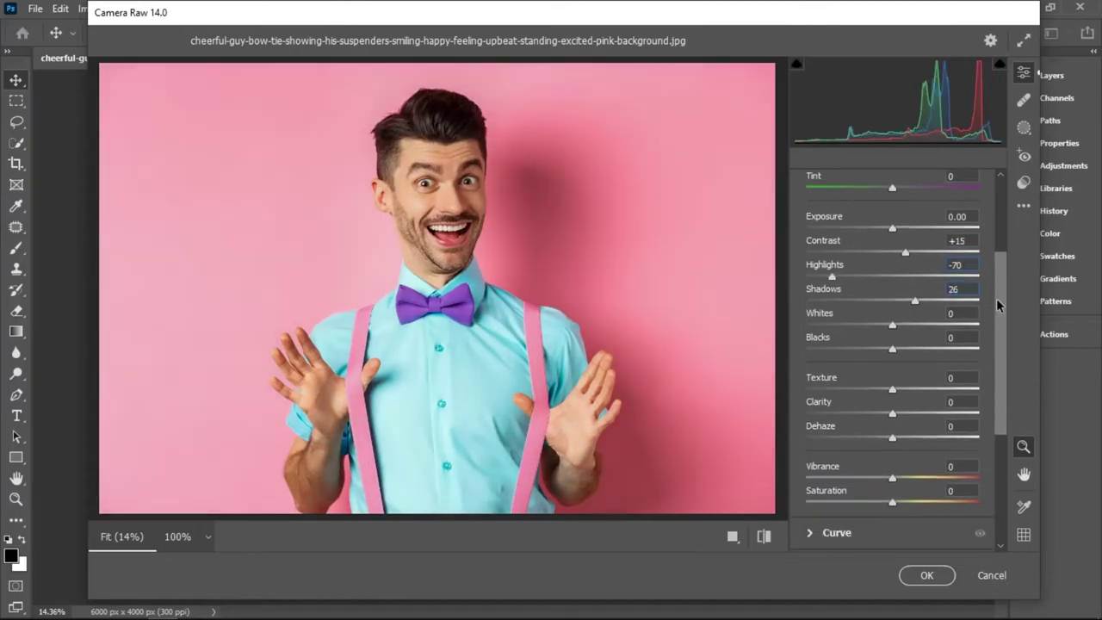
key("Tab")
scroll(996, 298, "down", 1)
type("50-60")
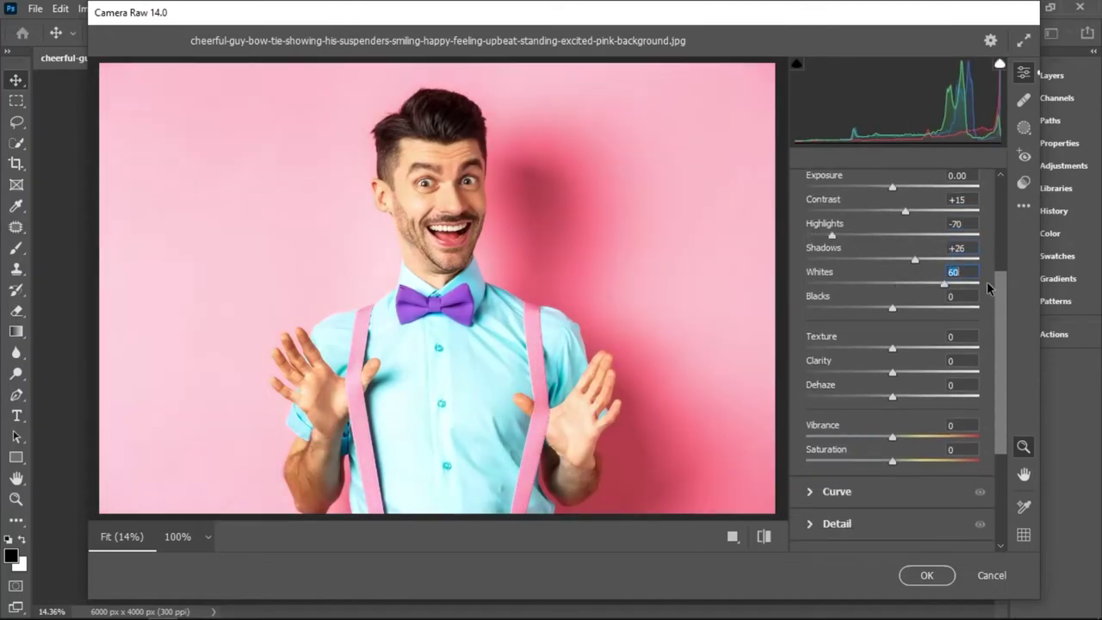
key("Tab")
scroll(988, 293, "down", 1)
type("-40")
Step: Set Clarity 15, Vibrance 15 and Detail Sharpening 15, then apply the filter
left_click(967, 341)
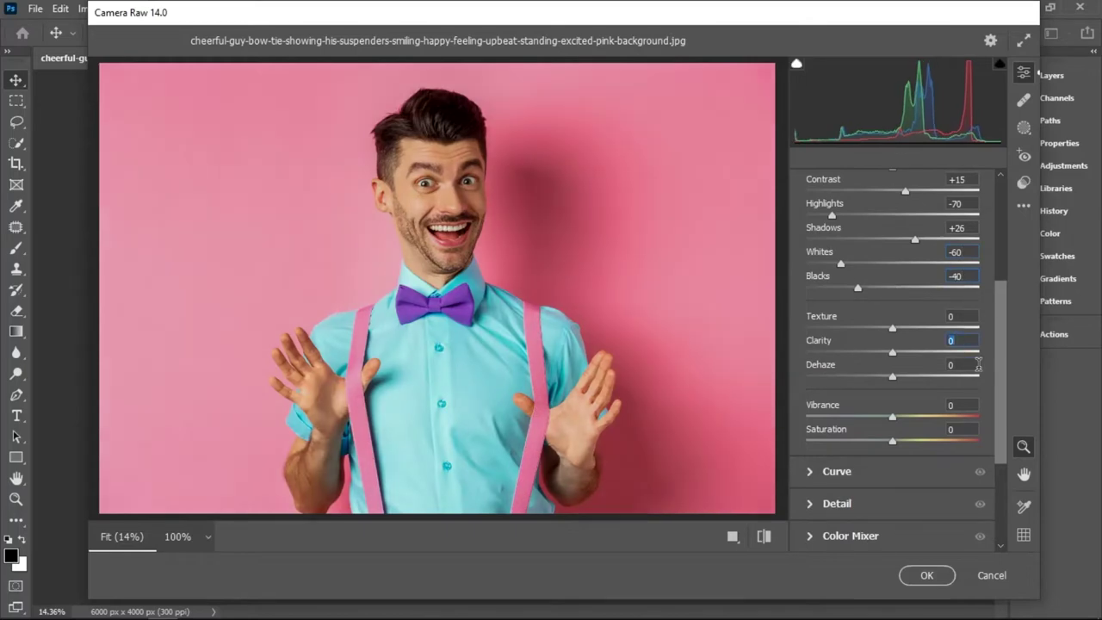
type("15")
scroll(979, 364, "down", 1)
left_click(960, 344)
scroll(968, 367, "down", 1)
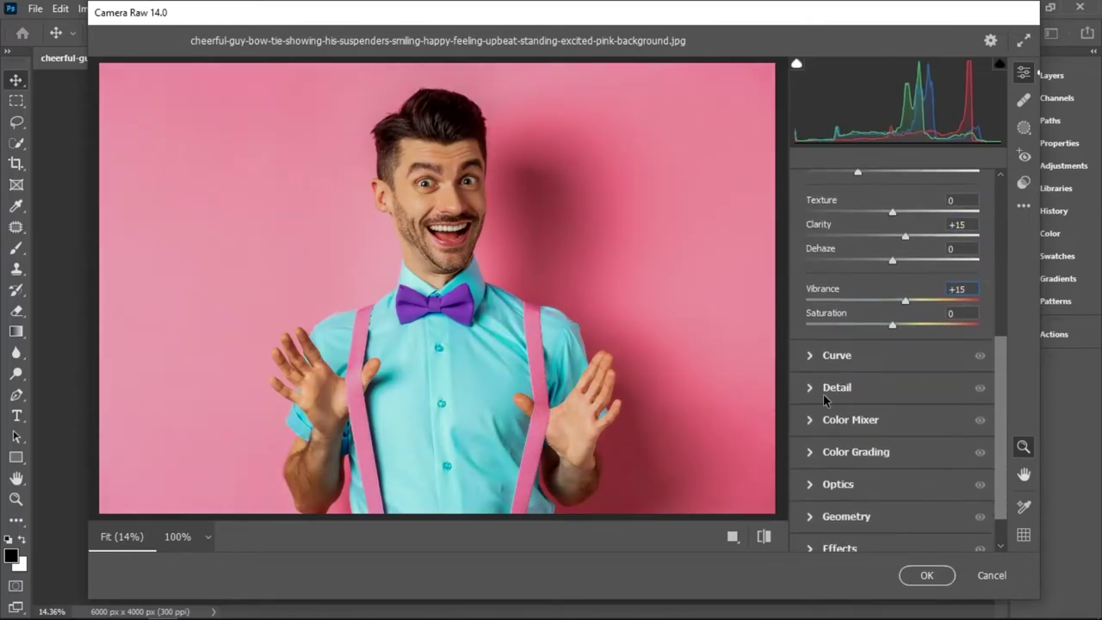
left_click(823, 394)
left_click(936, 371)
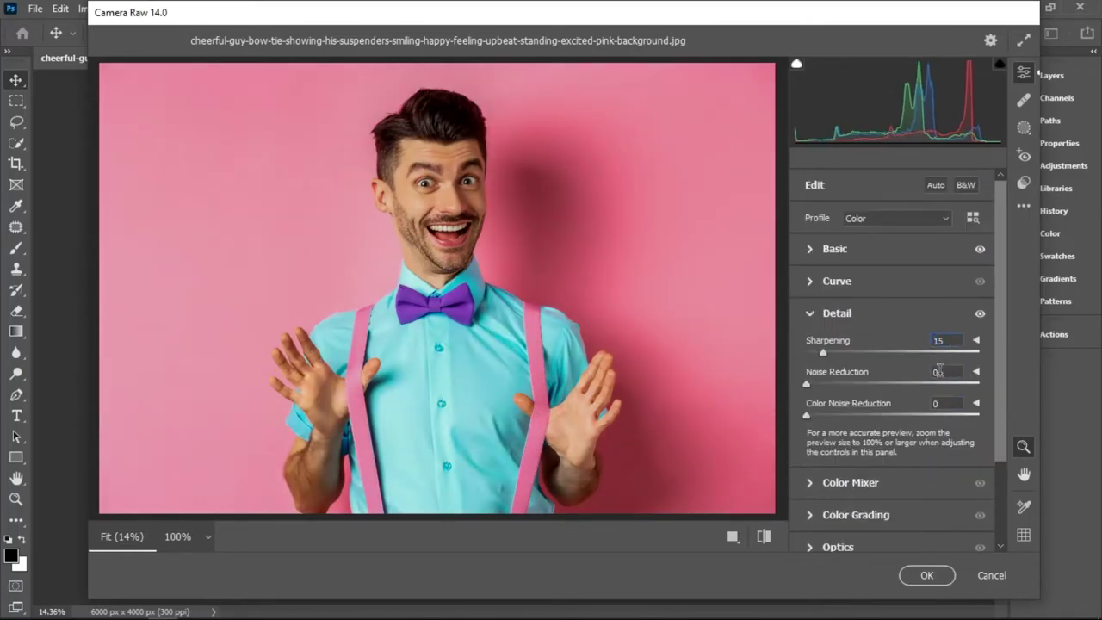
scroll(437, 129, "up", 2)
mouse_move(382, 319)
left_mouse_down()
mouse_move(537, 352)
mouse_move(479, 260)
left_mouse_up()
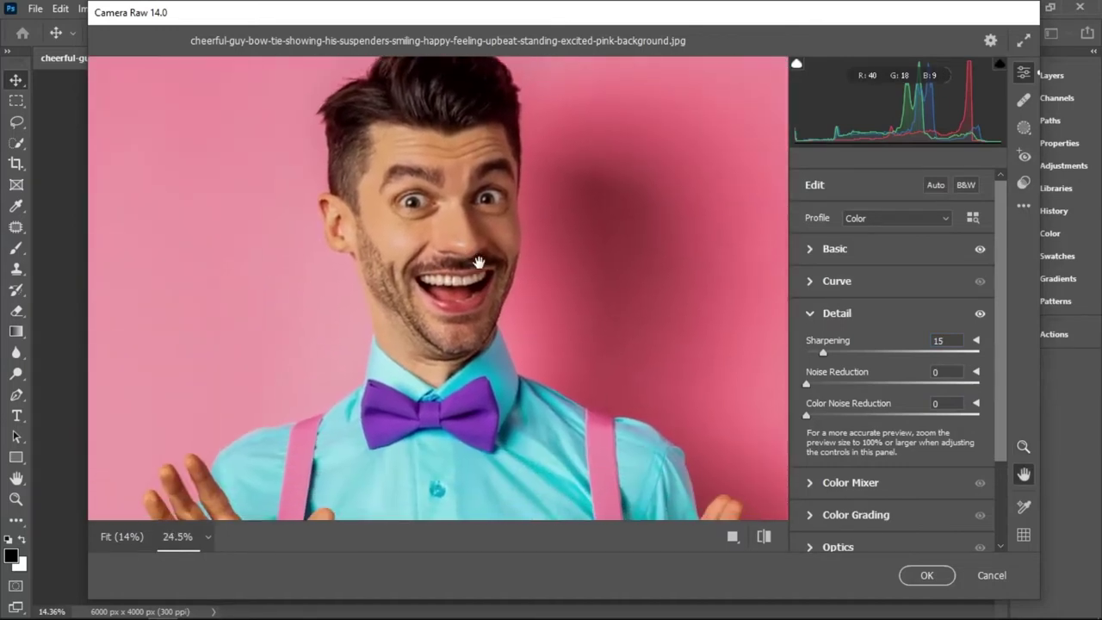
left_click(931, 575)
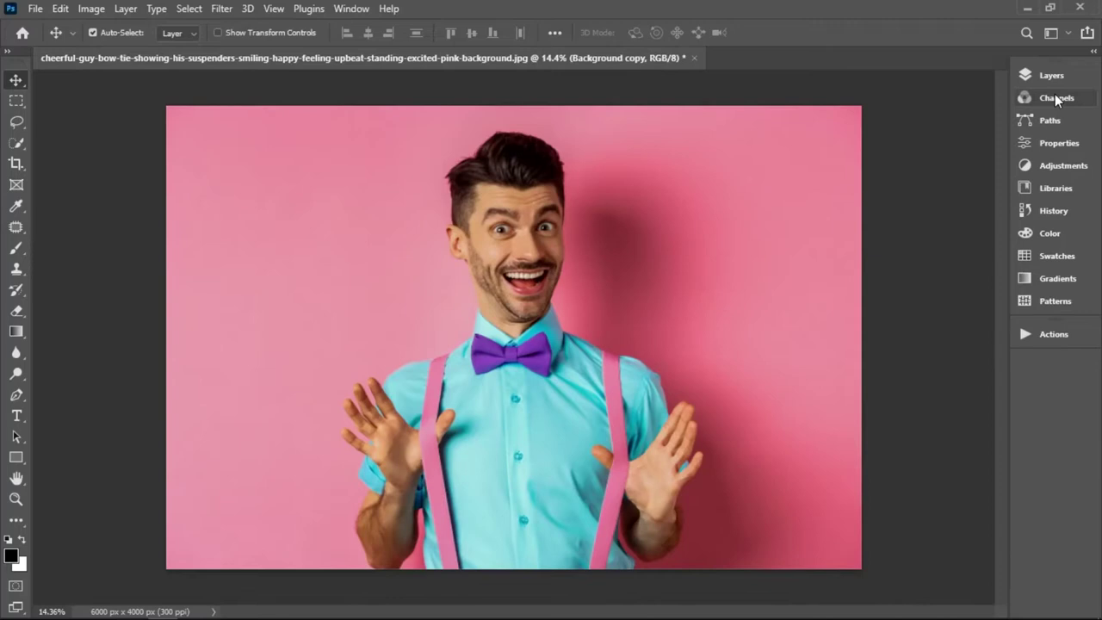
Step: Hide and reshow the Background copy layer to compare before and after
left_click(1054, 79)
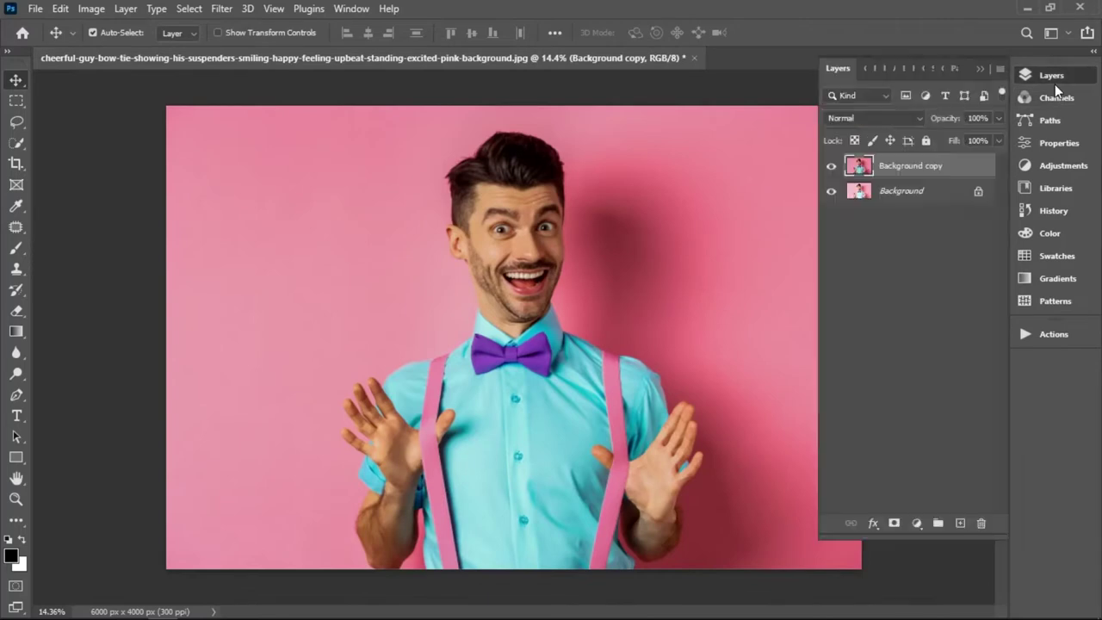
scroll(517, 280, "up", 3)
scroll(517, 280, "down", 2)
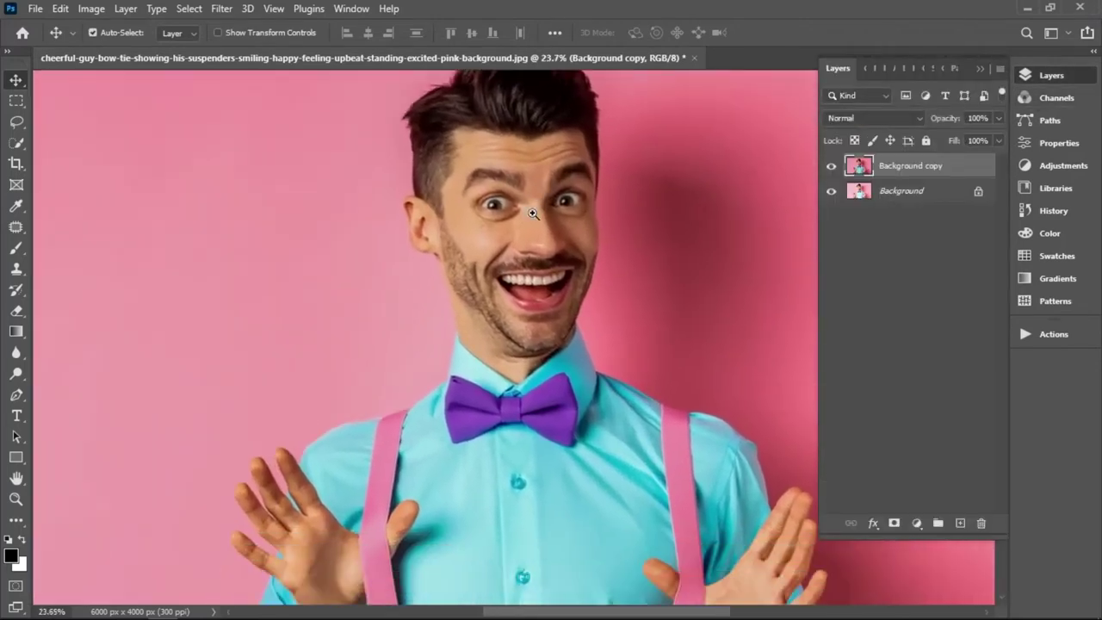
left_click(832, 166)
left_click(832, 165)
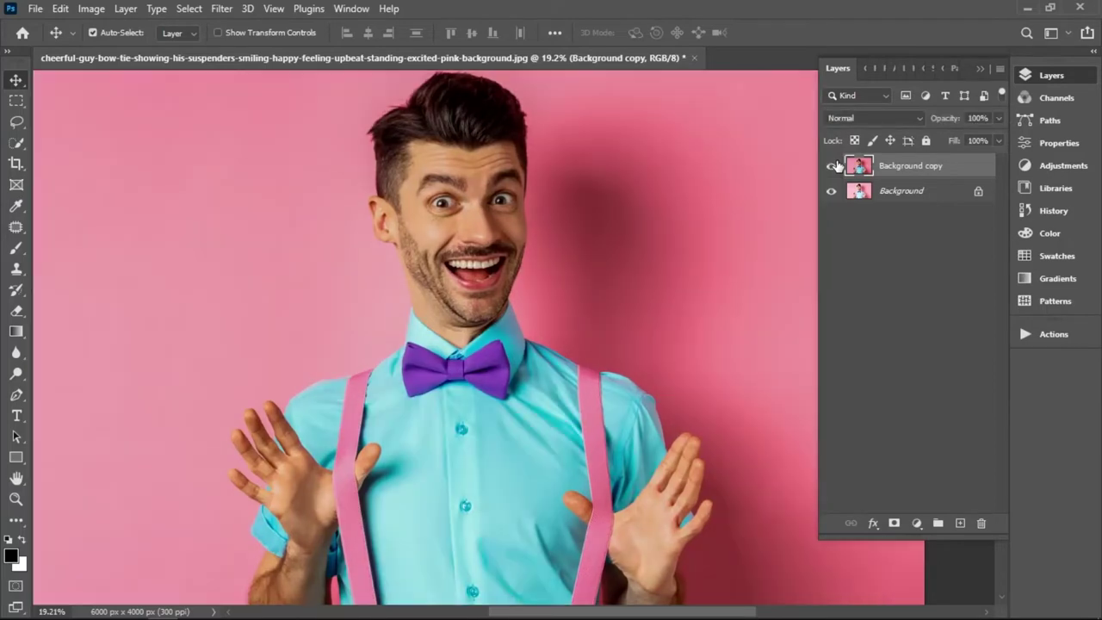
Step: Close the Layers panel and fit the whole photo on screen with Ctrl+0
left_click(981, 69)
key("ctrl+0")
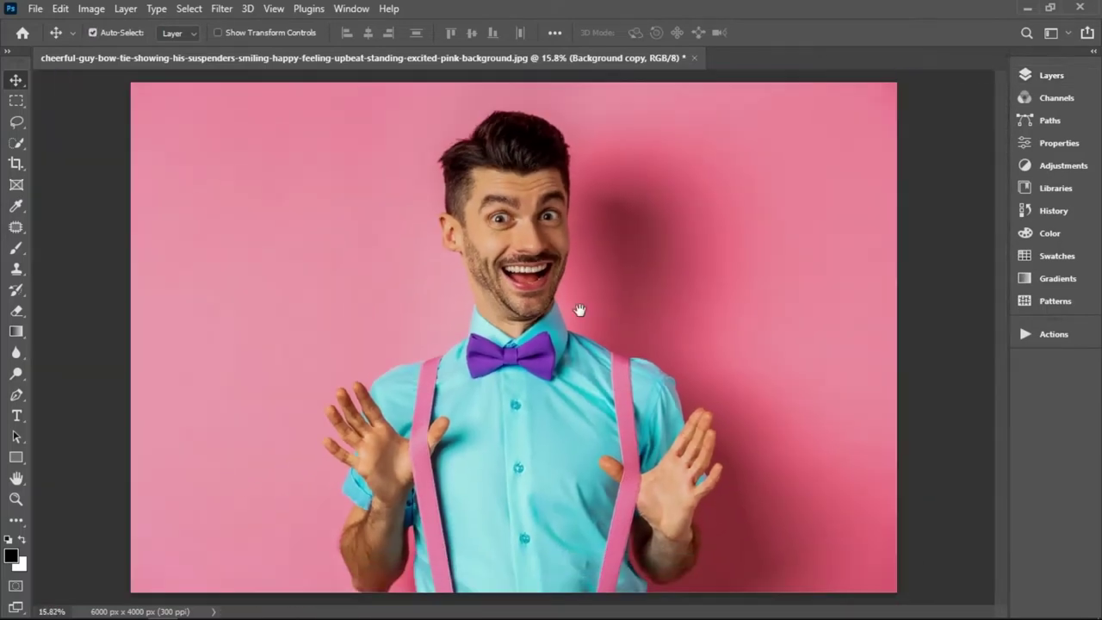
left_click(222, 10)
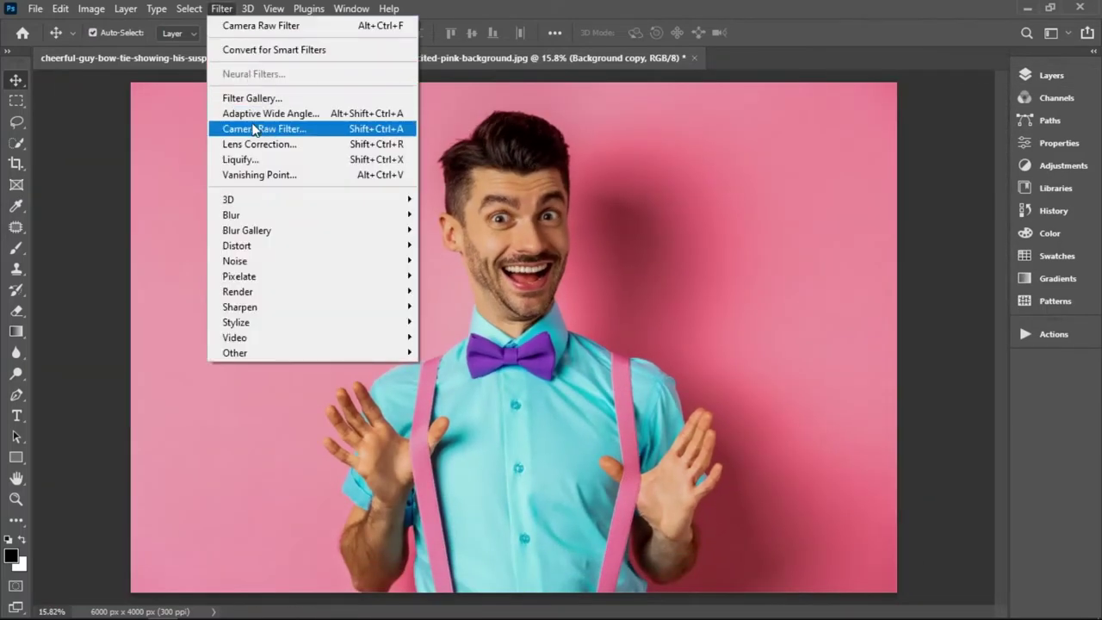
Step: Start Liquify and bring the man's face into view
left_click(301, 161)
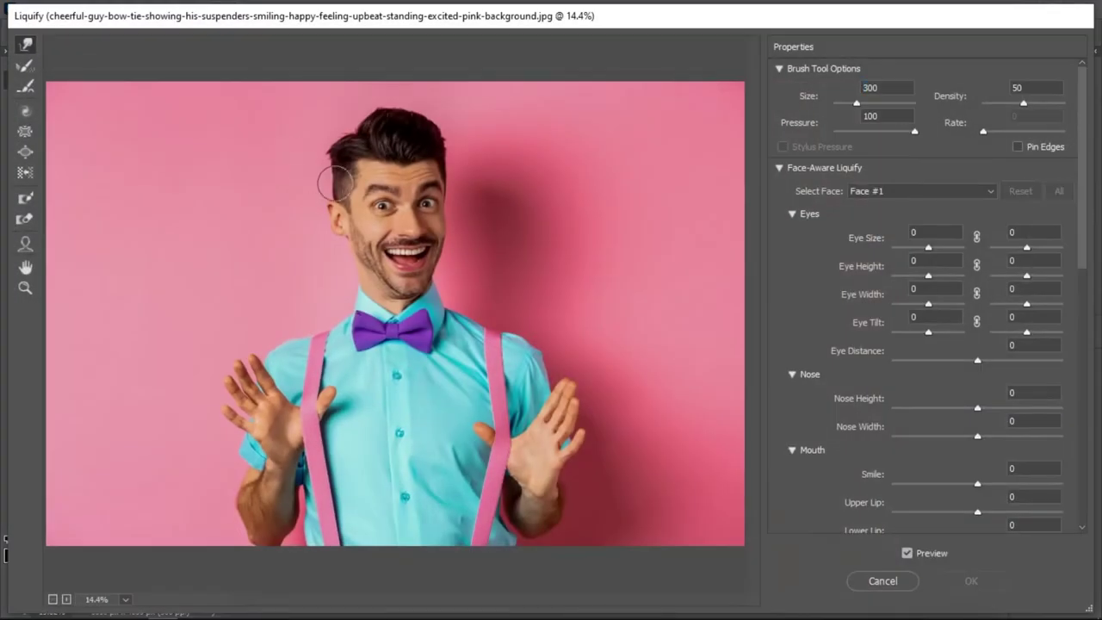
scroll(403, 215, "up", 5)
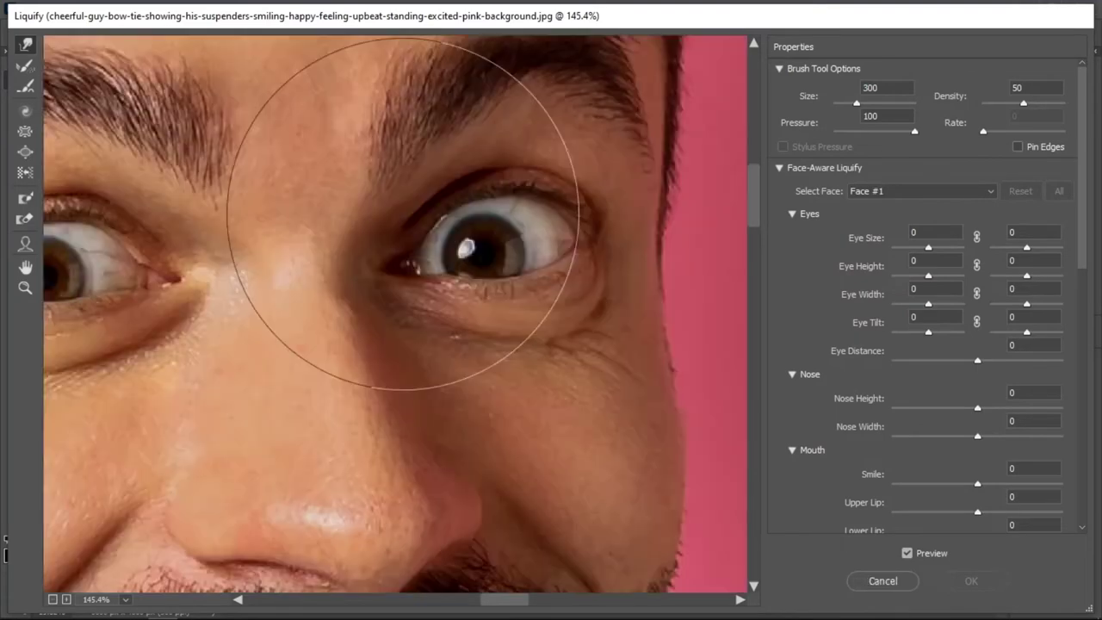
scroll(403, 215, "down", 1)
scroll(403, 215, "down", 1)
mouse_move(411, 227)
left_mouse_down()
mouse_move(512, 307)
mouse_move(524, 276)
mouse_move(545, 287)
left_mouse_up()
scroll(525, 276, "down", 1)
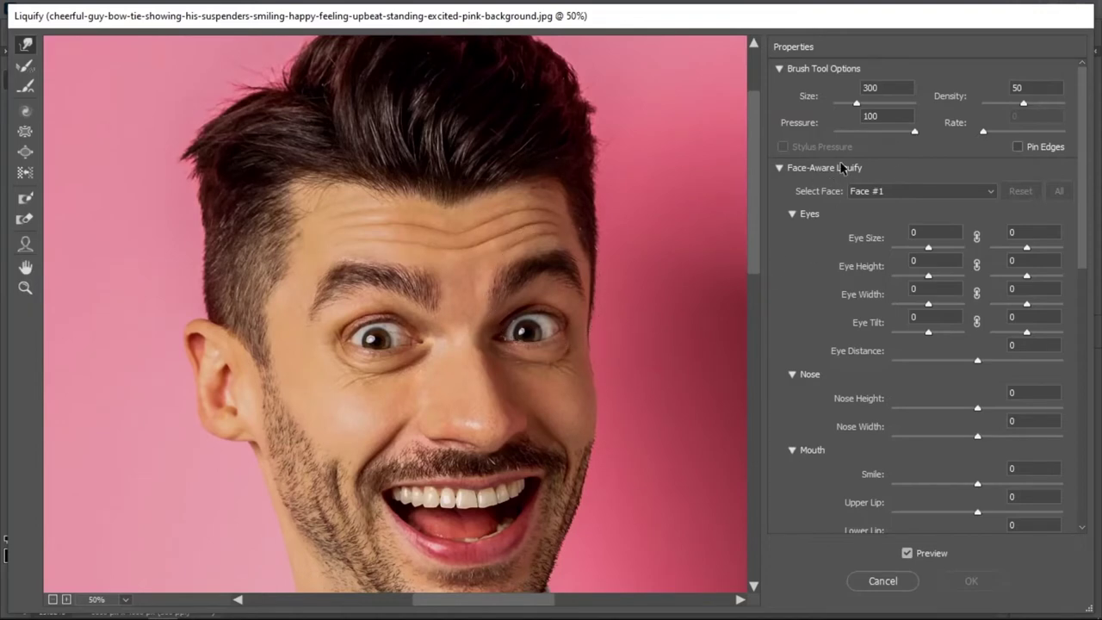
left_click_drag(1083, 146, 1074, 181)
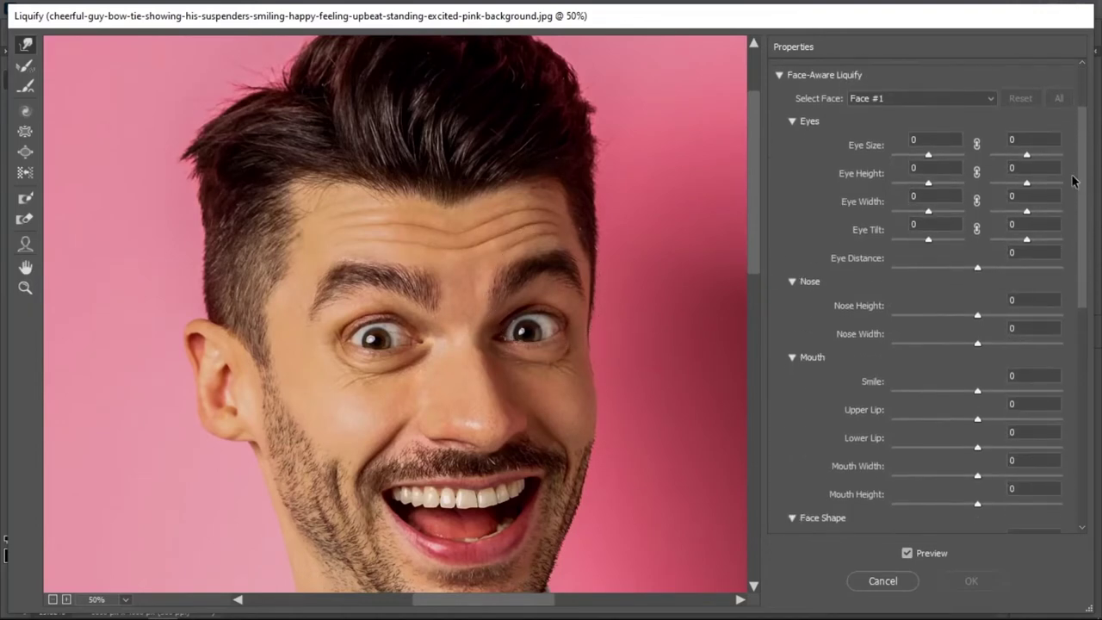
Step: Set Face-Aware Eye Size and Eye Height to 100 for both eyes
left_click(938, 139)
left_click_drag(929, 155, 893, 155)
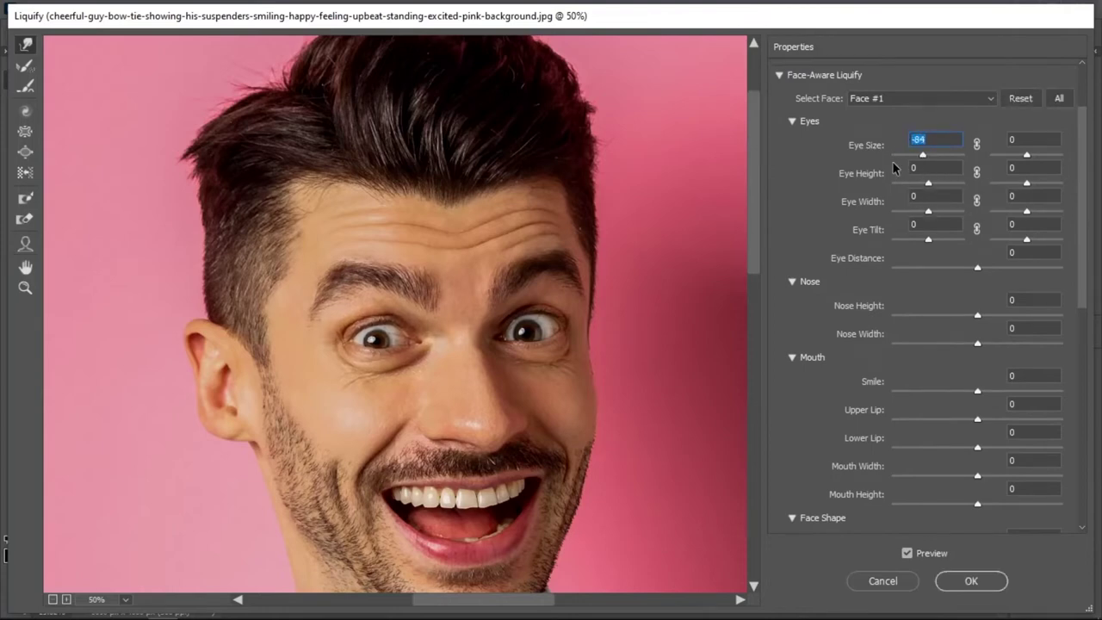
type("-72")
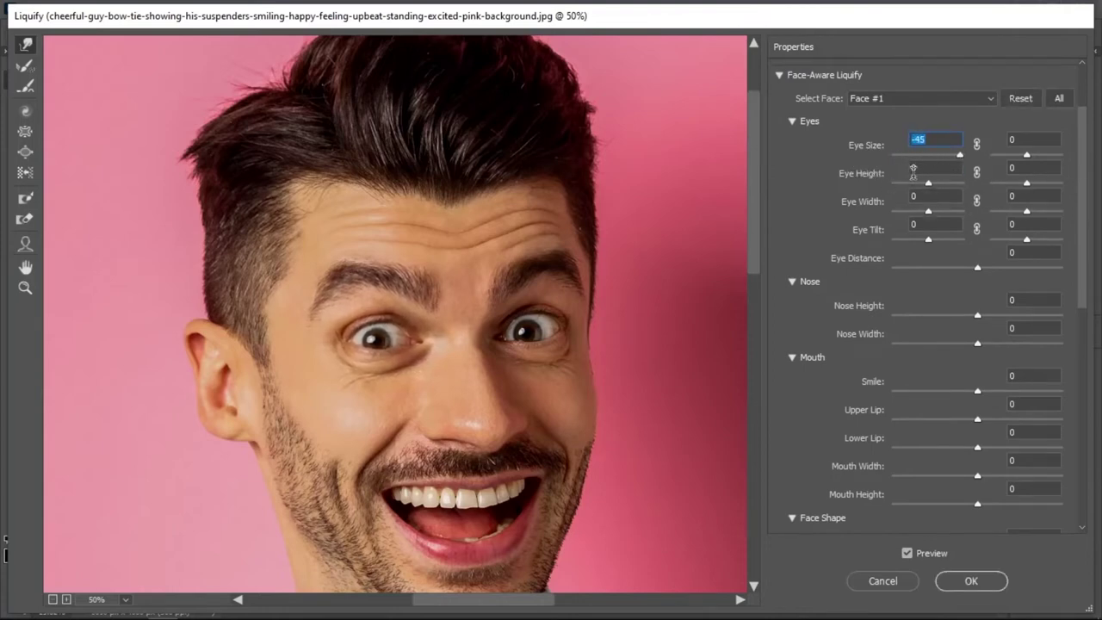
key("Return")
type("100")
key("Return")
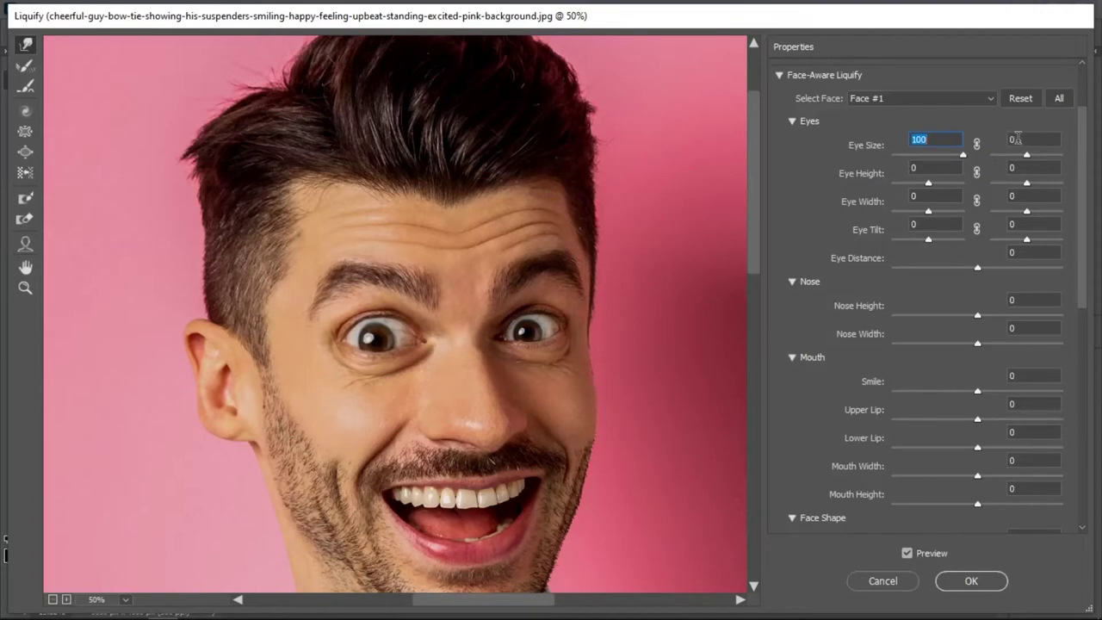
left_click_drag(1027, 155, 1044, 156)
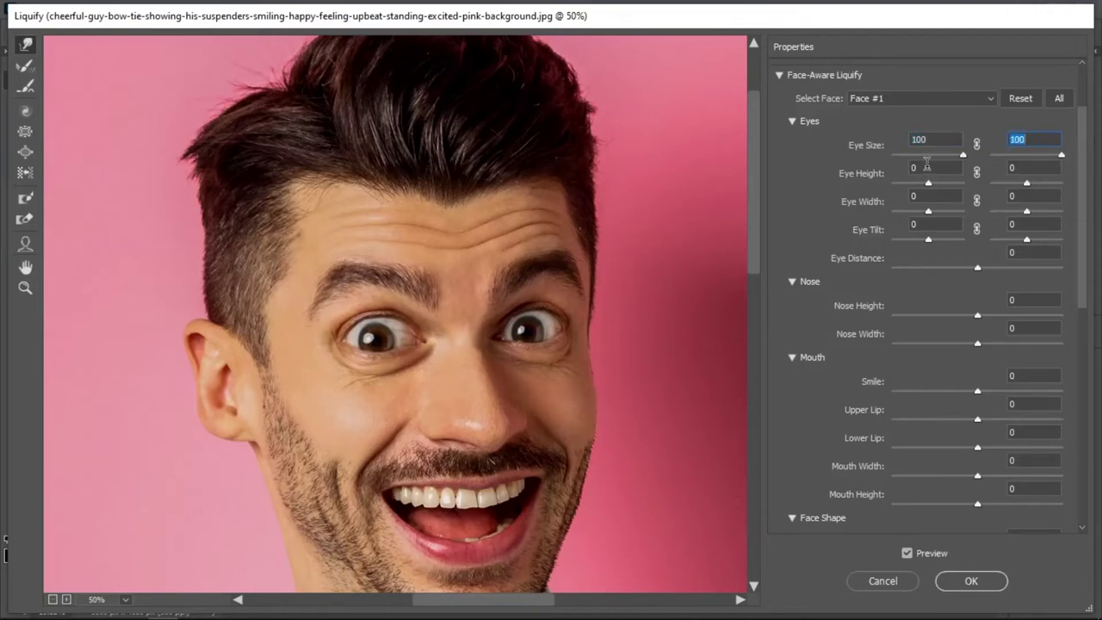
left_click_drag(933, 188, 975, 186)
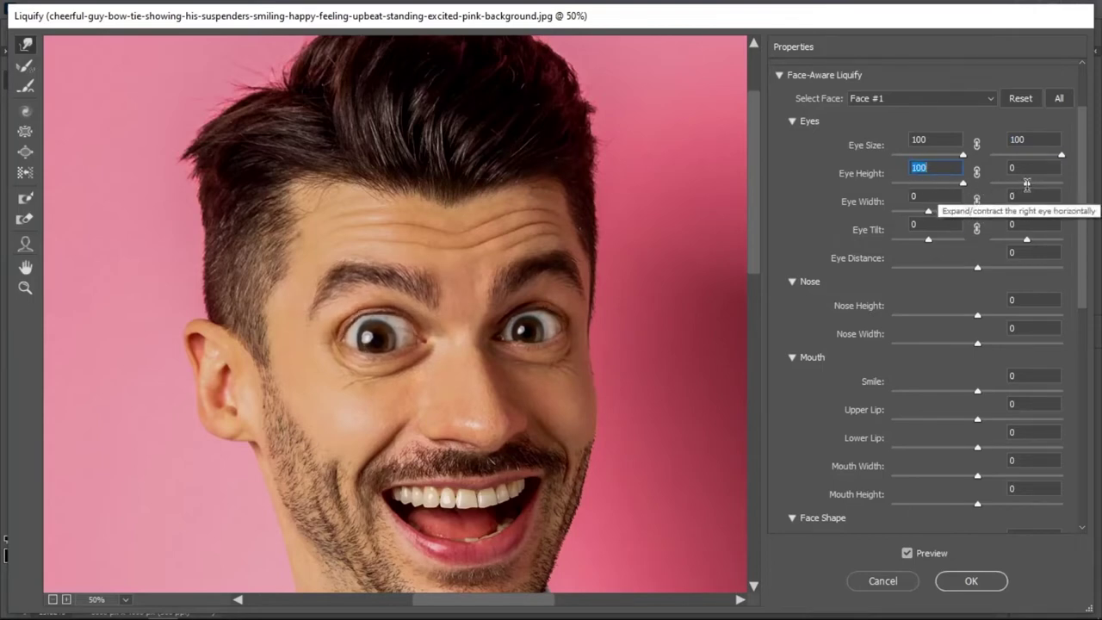
left_click_drag(1026, 182, 996, 184)
type("100")
key("Return")
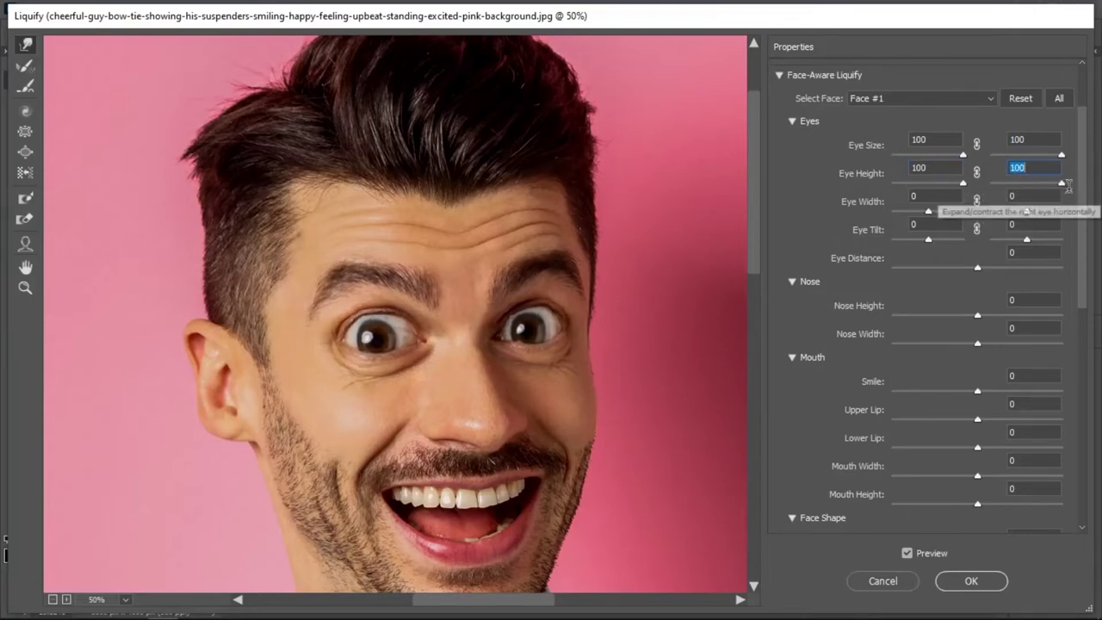
Step: Set Eye Width and Eye Distance to 100, adjusting the eye tilt along the way
left_click_drag(930, 216, 1075, 219)
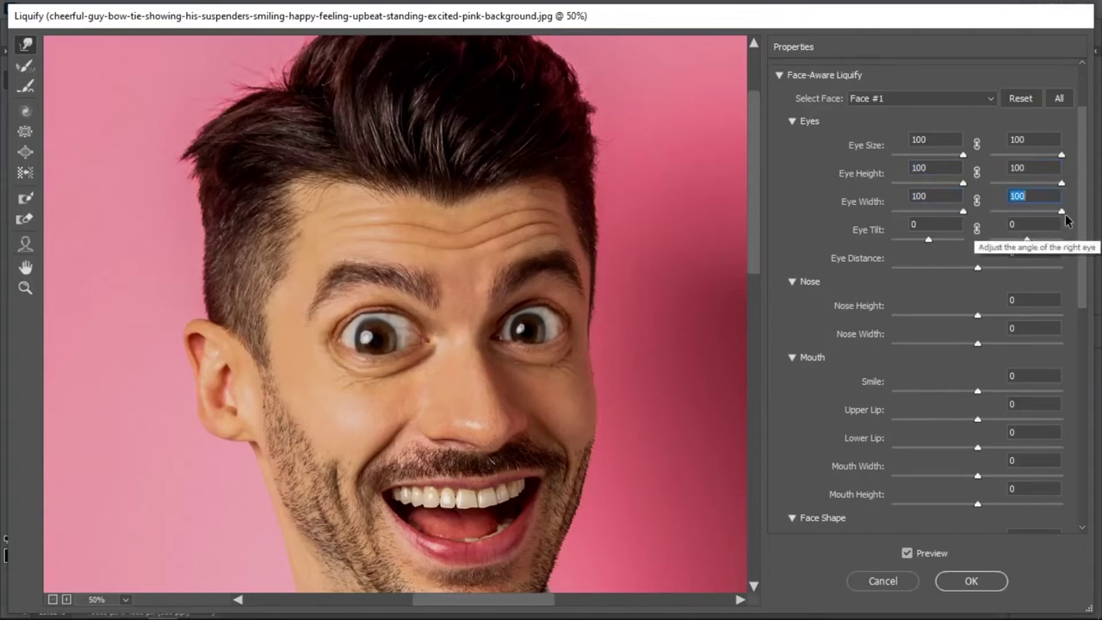
scroll(1083, 207, "down", 2)
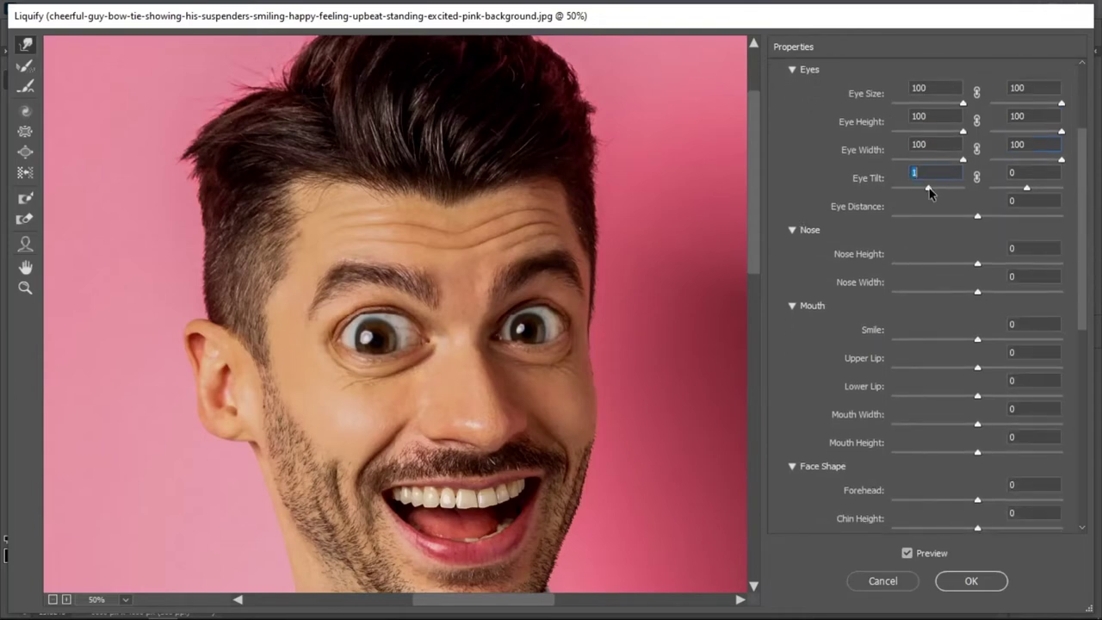
mouse_move(928, 187)
left_mouse_down()
mouse_move(974, 201)
mouse_move(908, 197)
left_mouse_up()
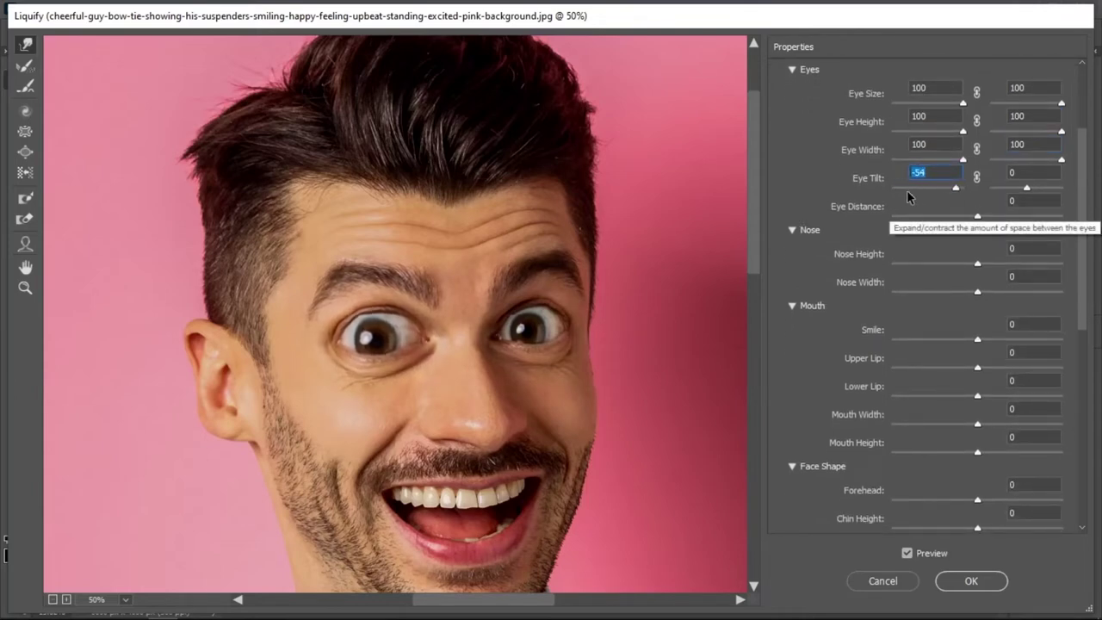
left_click(921, 187)
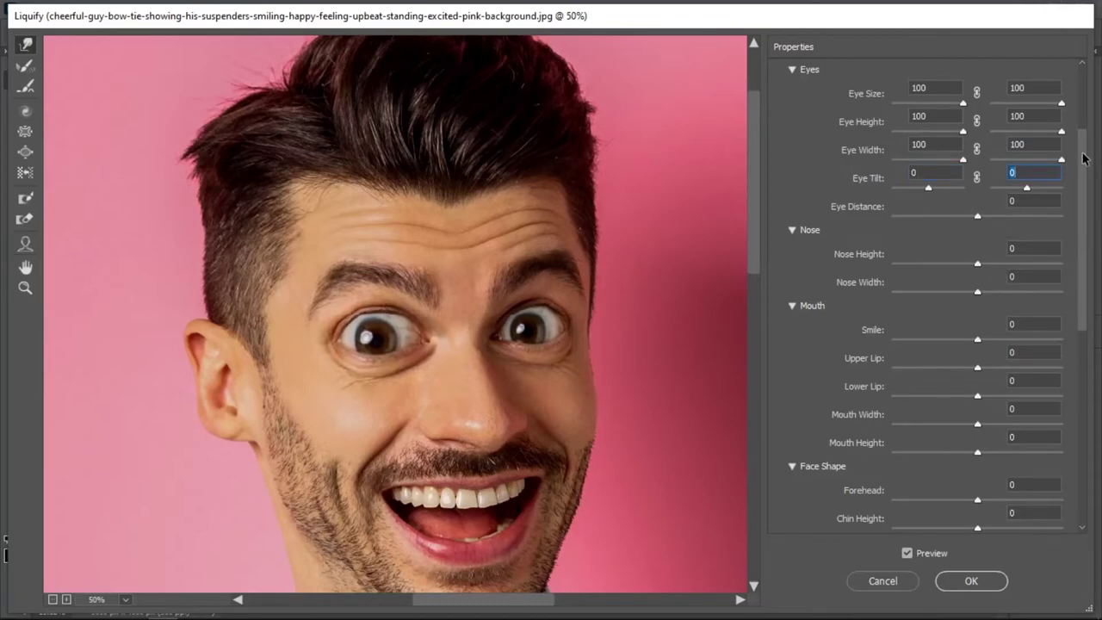
left_click_drag(1084, 157, 1075, 185)
left_click_drag(978, 153, 1008, 155)
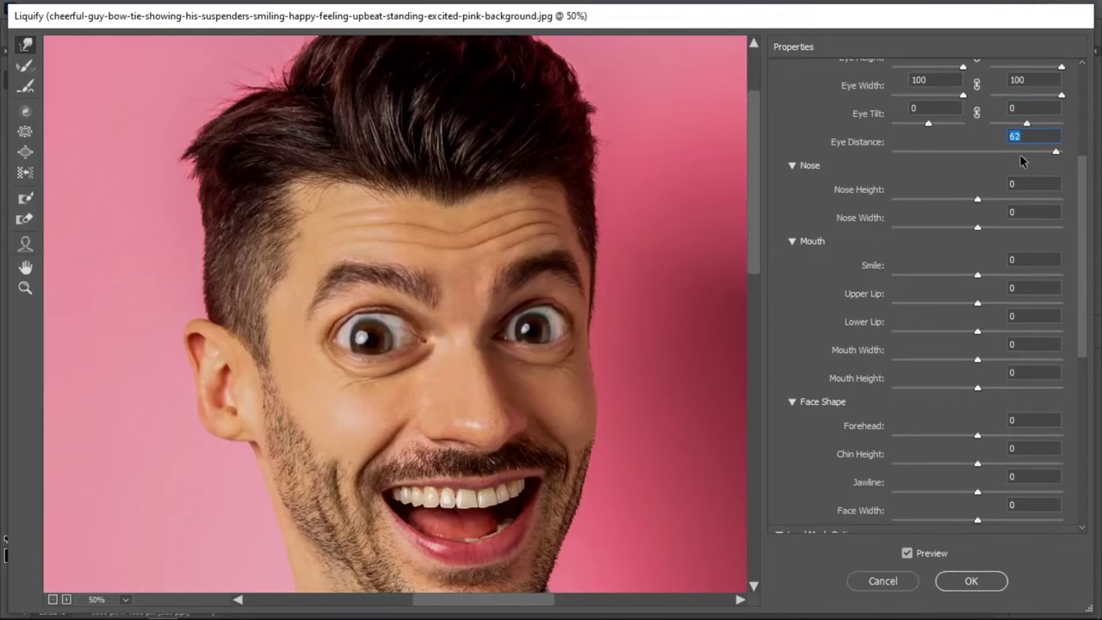
mouse_move(1021, 155)
left_mouse_down()
mouse_move(946, 163)
mouse_move(1085, 164)
mouse_move(1084, 194)
left_mouse_up()
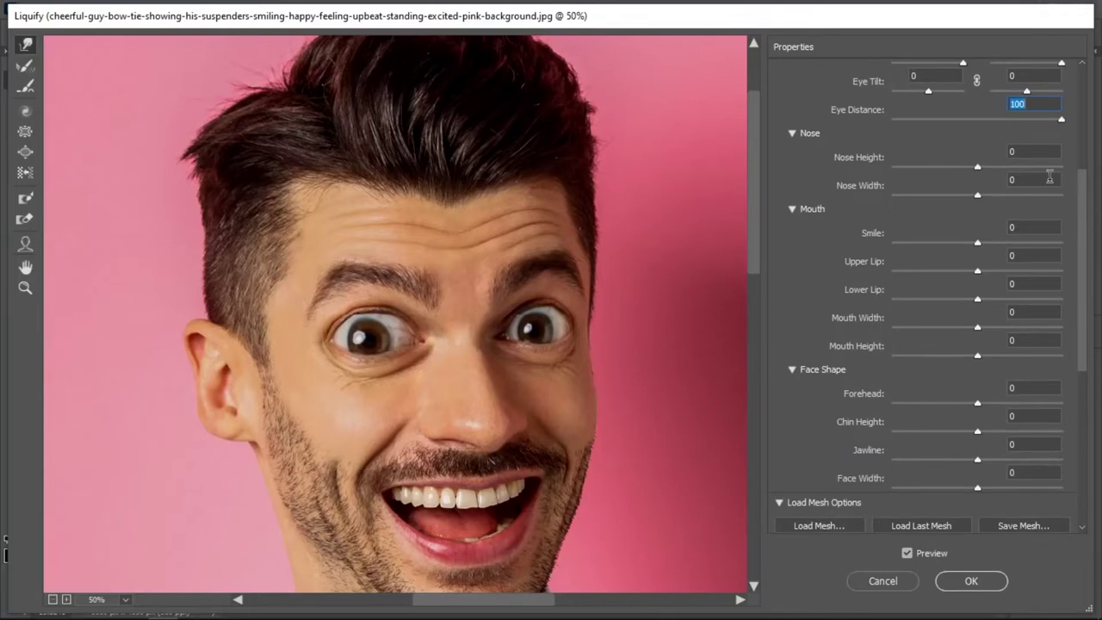
mouse_move(861, 185)
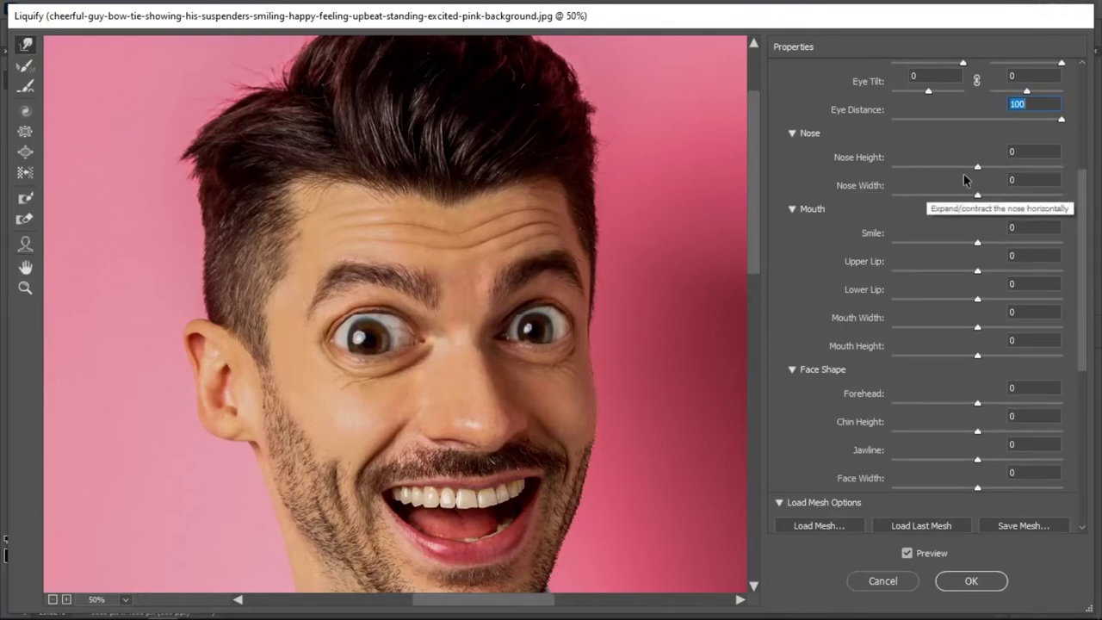
Step: Lower the nose height, widen the nose, and set Smile 100, Upper Lip 100, Lower Lip -100
mouse_move(977, 166)
left_mouse_down()
mouse_move(850, 180)
mouse_move(902, 169)
mouse_move(876, 172)
left_mouse_up()
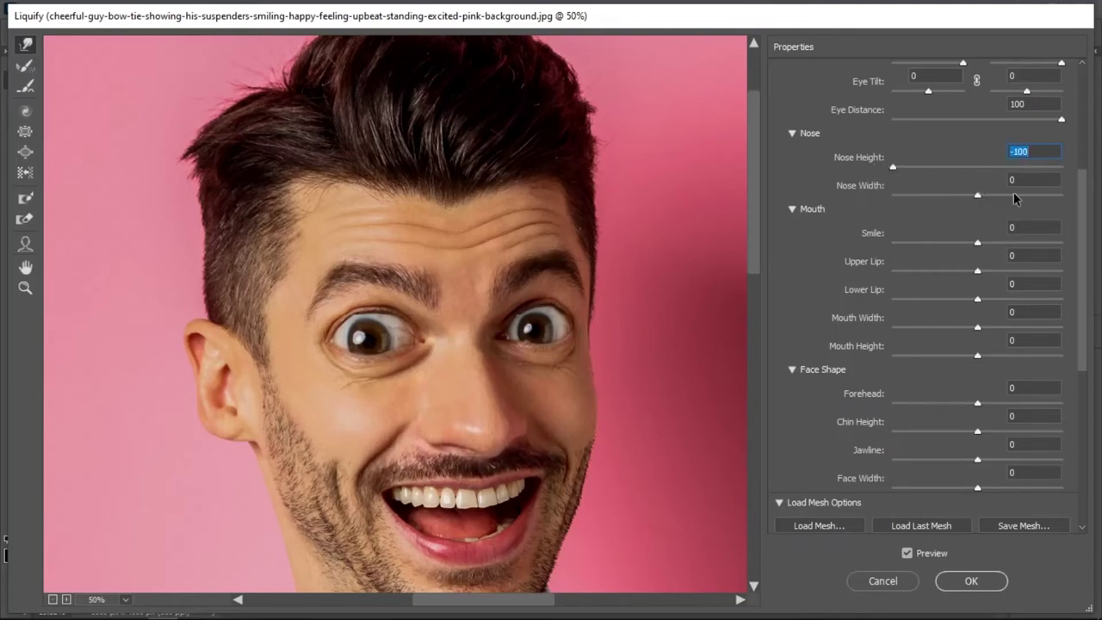
mouse_move(975, 196)
left_mouse_down()
mouse_move(1075, 197)
mouse_move(1084, 251)
left_mouse_up()
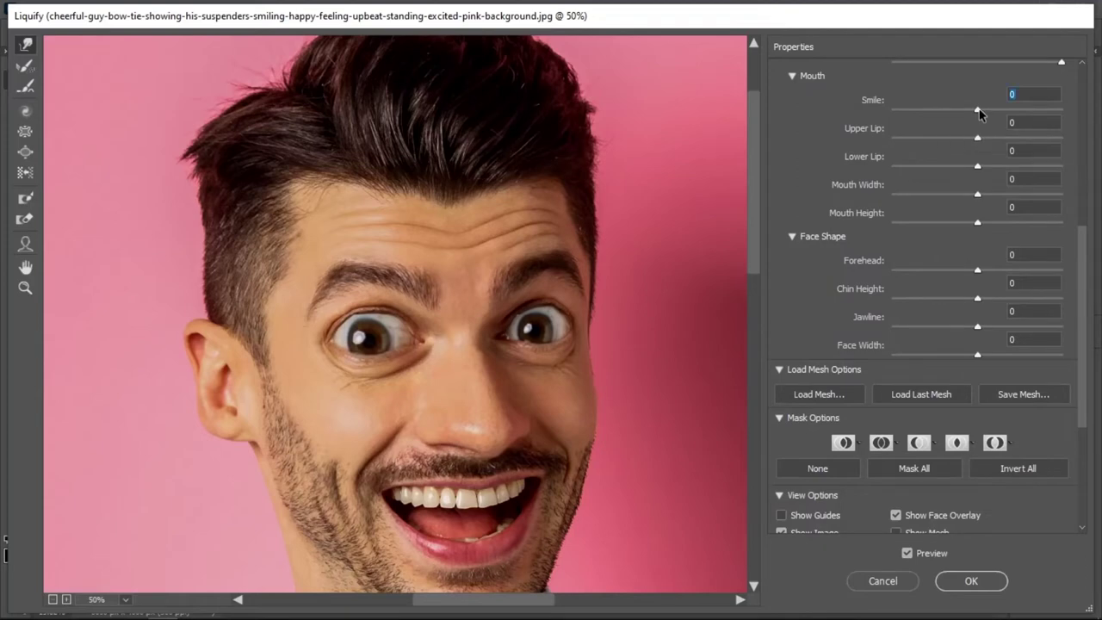
mouse_move(978, 109)
left_mouse_down()
mouse_move(1076, 112)
mouse_move(908, 110)
mouse_move(1076, 110)
left_mouse_up()
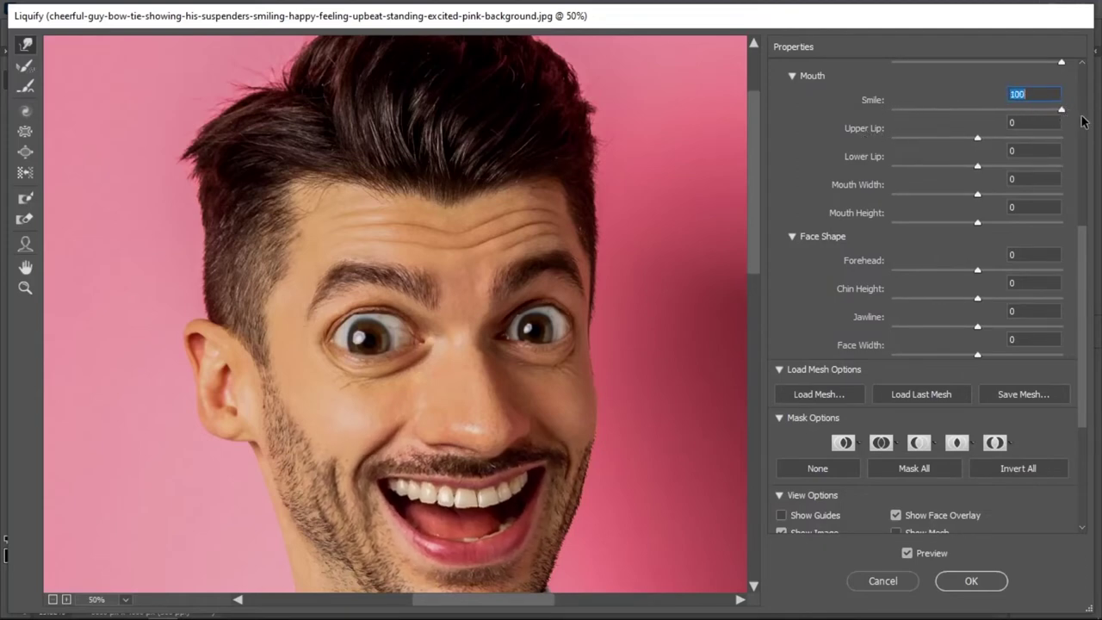
left_click_drag(1083, 245, 1082, 256)
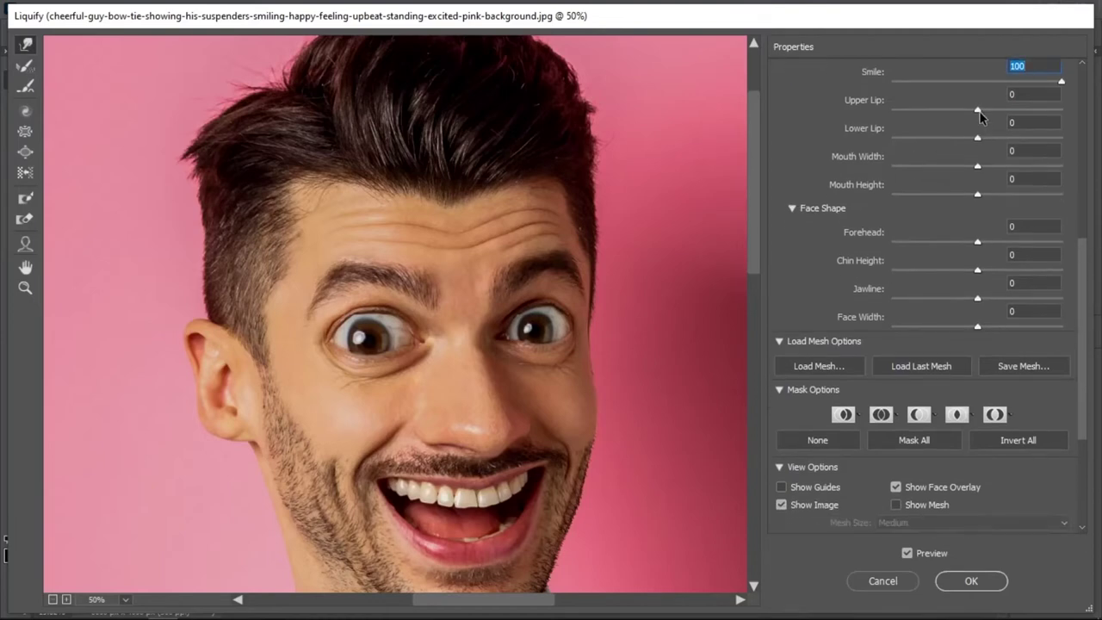
left_click_drag(978, 111, 1058, 111)
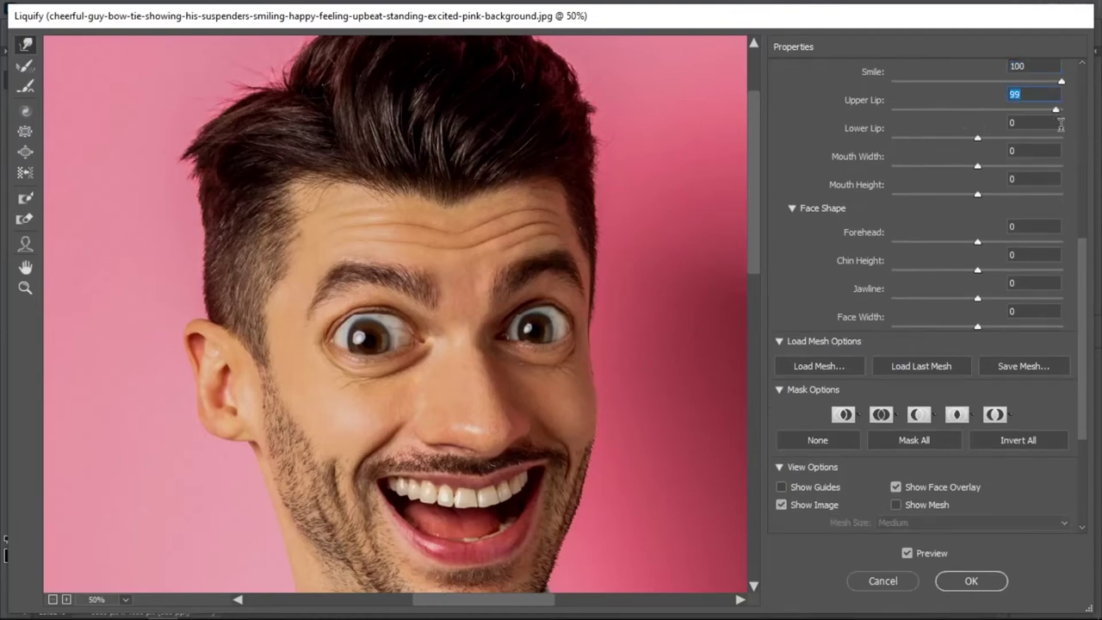
mouse_move(978, 137)
left_mouse_down()
mouse_move(876, 148)
mouse_move(1016, 140)
mouse_move(850, 165)
left_mouse_up()
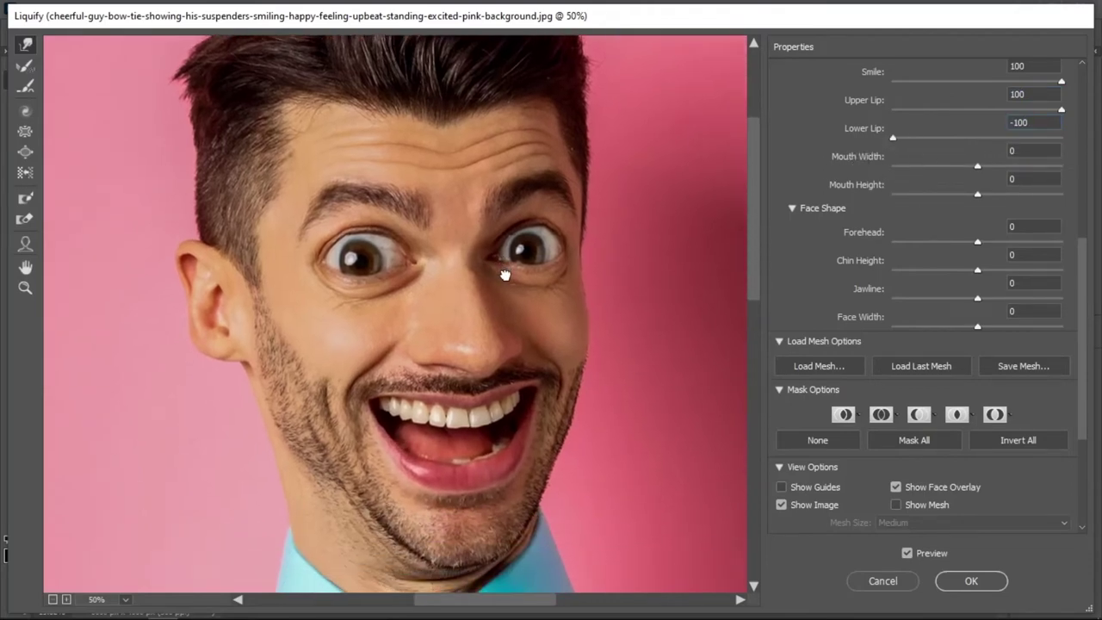
Step: Set Mouth Width to 100 and Mouth Height to -100
left_click_drag(514, 355, 517, 290)
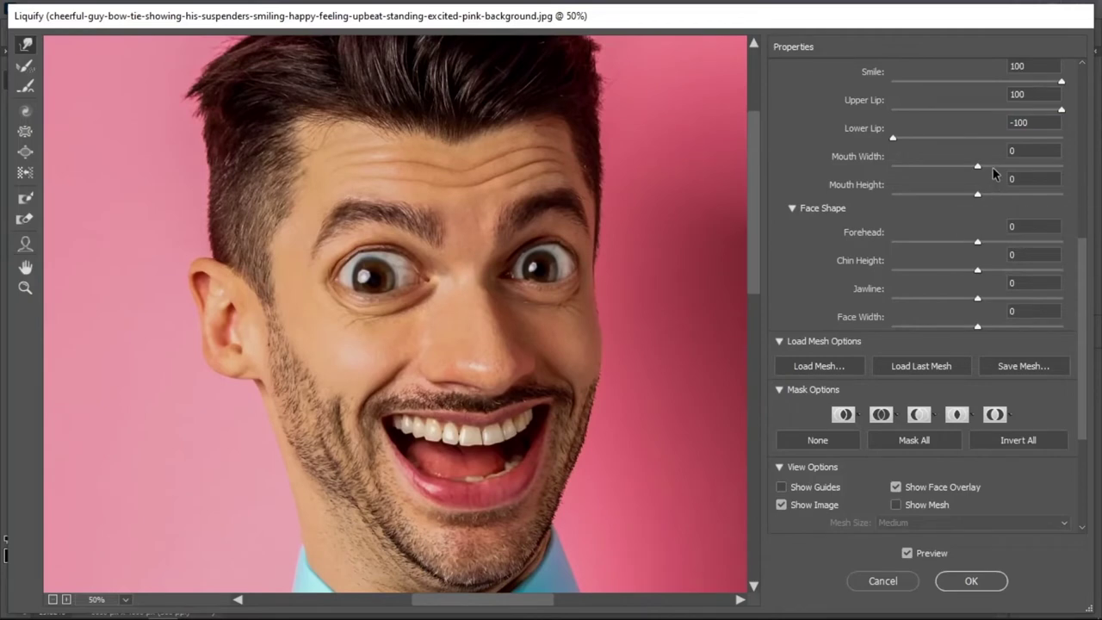
mouse_move(978, 167)
left_mouse_down()
mouse_move(928, 173)
mouse_move(1059, 176)
left_mouse_up()
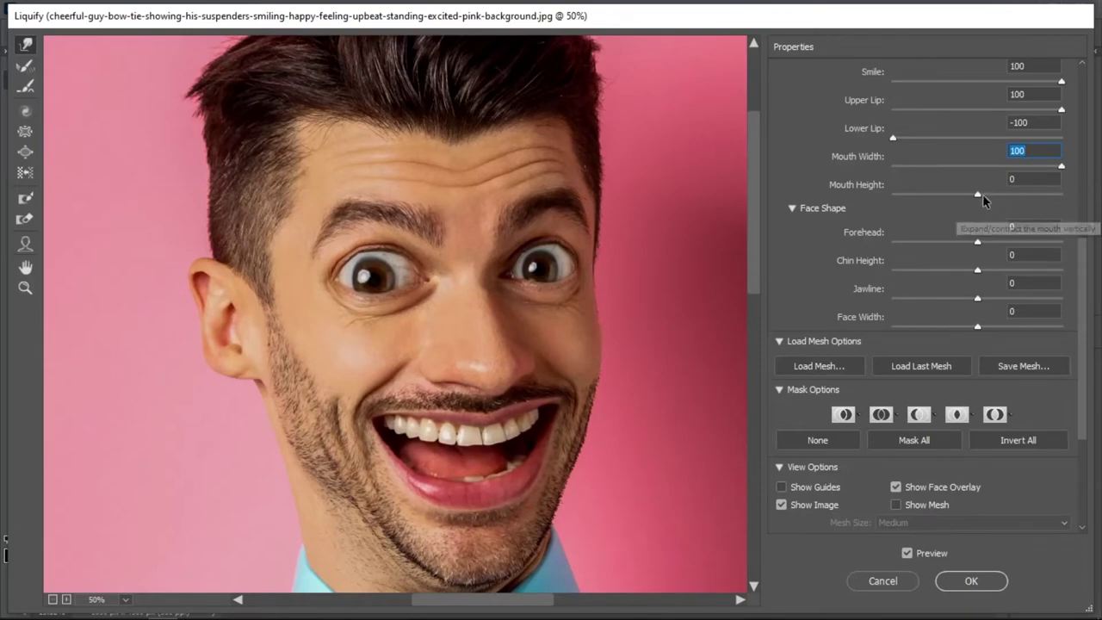
left_click_drag(978, 194, 932, 197)
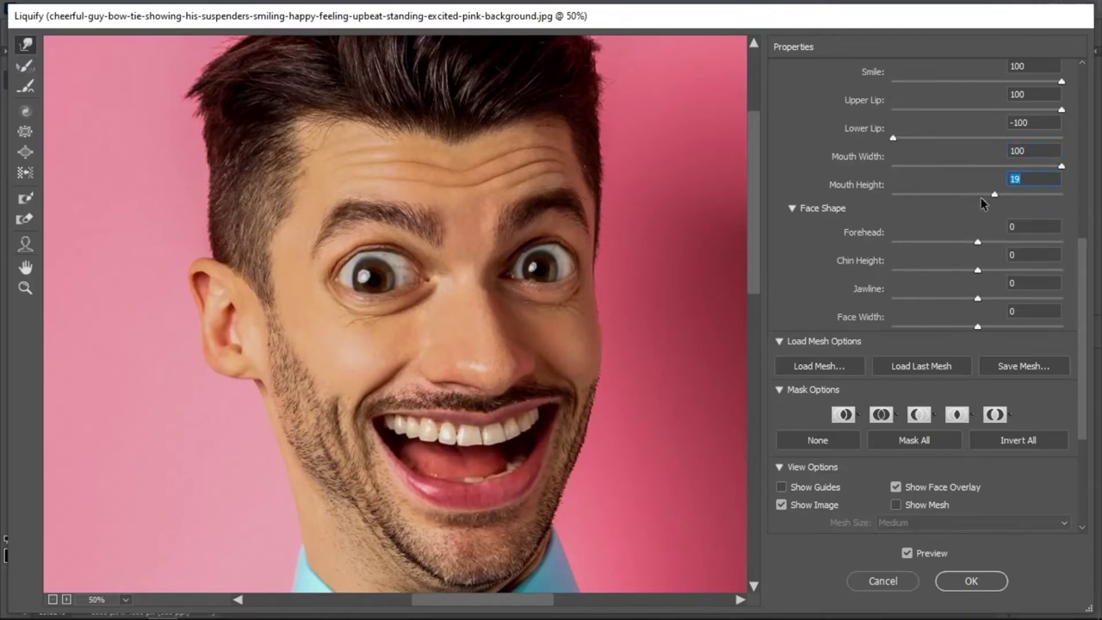
left_click_drag(924, 194, 1031, 193)
type("-100")
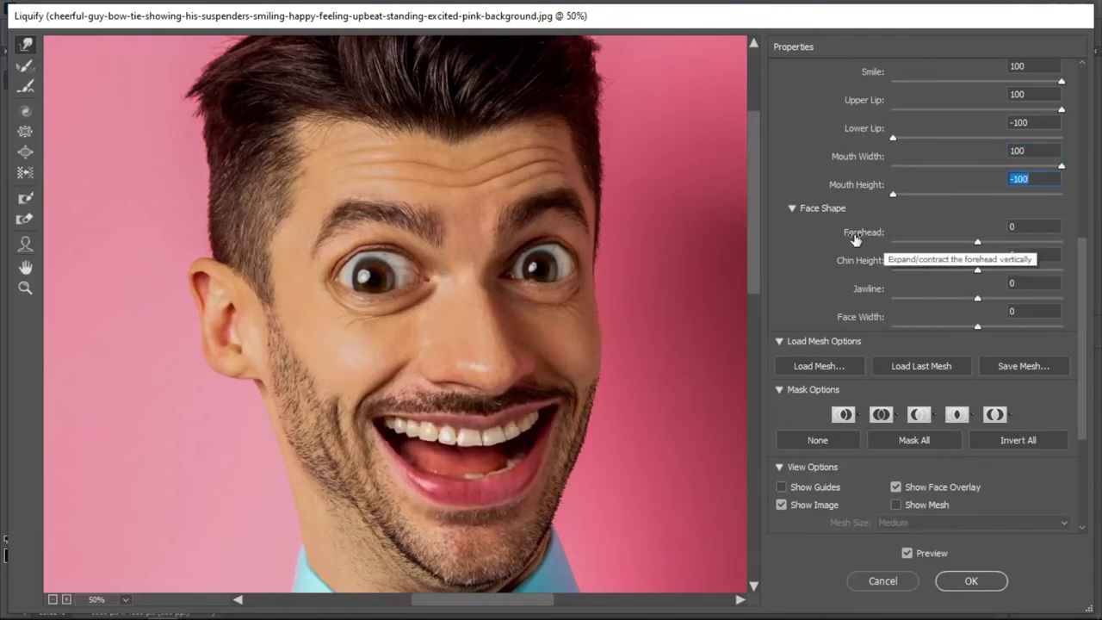
key("Return")
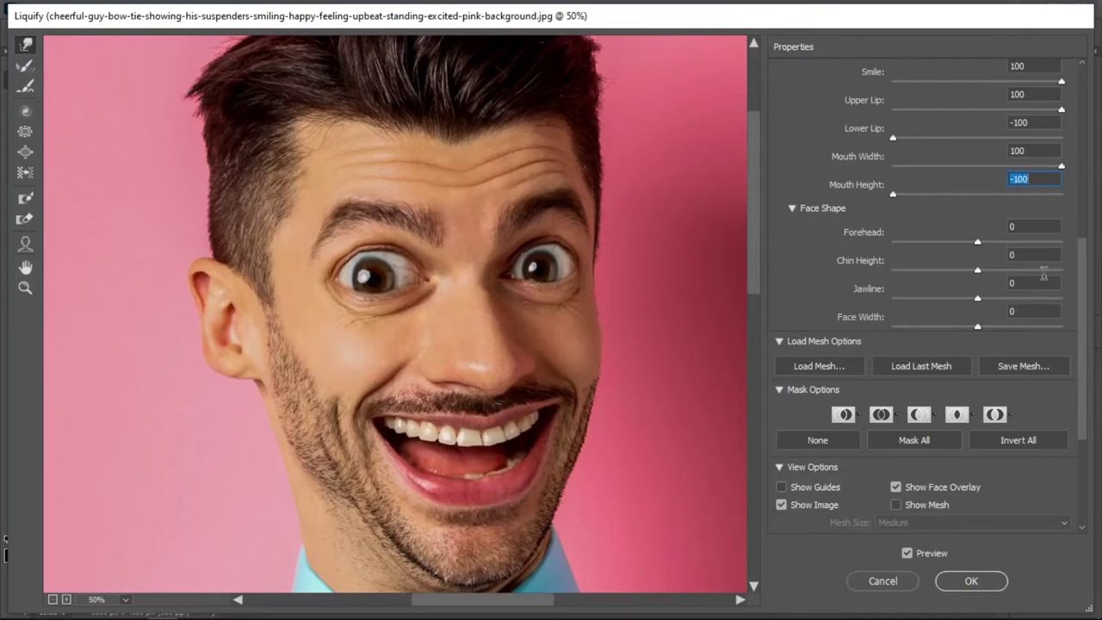
scroll(1084, 254, "down", 2)
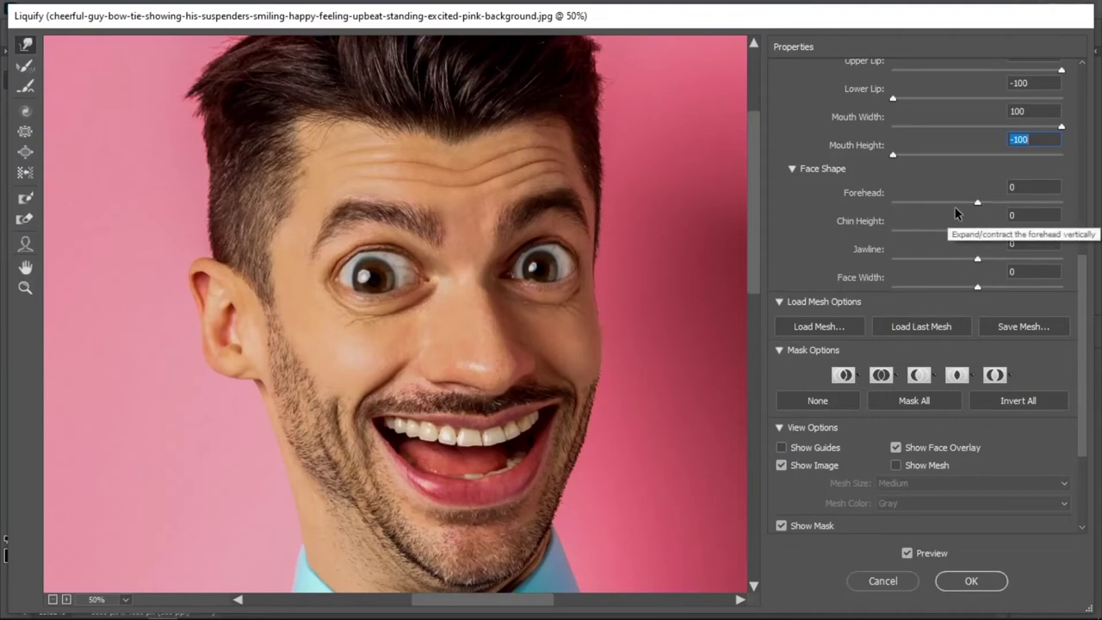
Step: Set Forehead to 100 and Chin Height to -100
left_click_drag(560, 211, 569, 244)
left_click(568, 244, "alt")
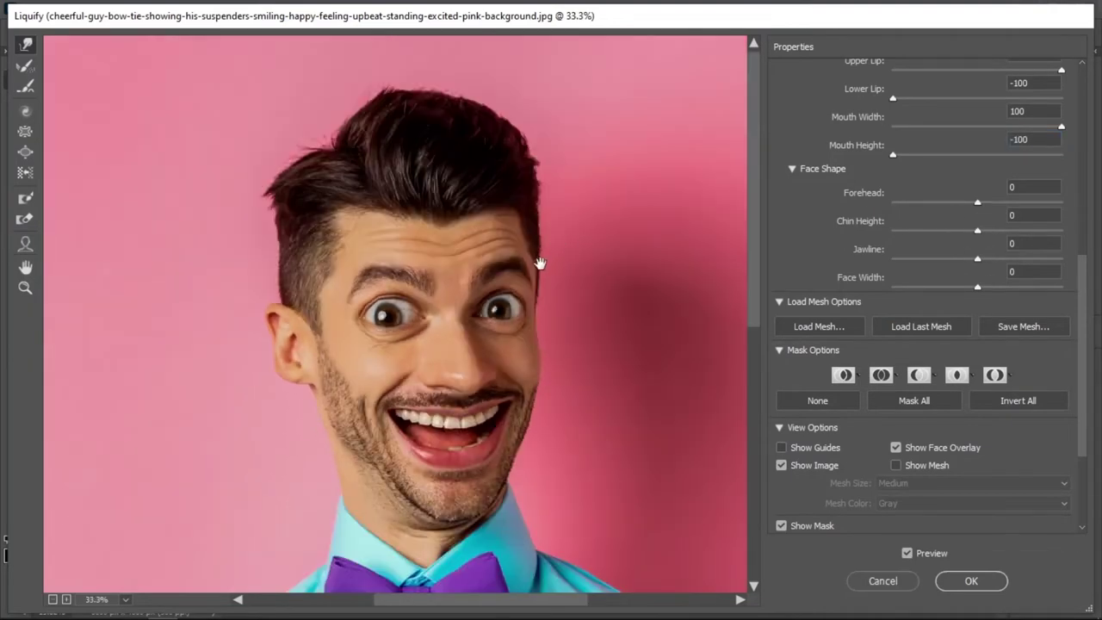
mouse_move(978, 202)
left_mouse_down()
mouse_move(933, 201)
mouse_move(1057, 201)
left_mouse_up()
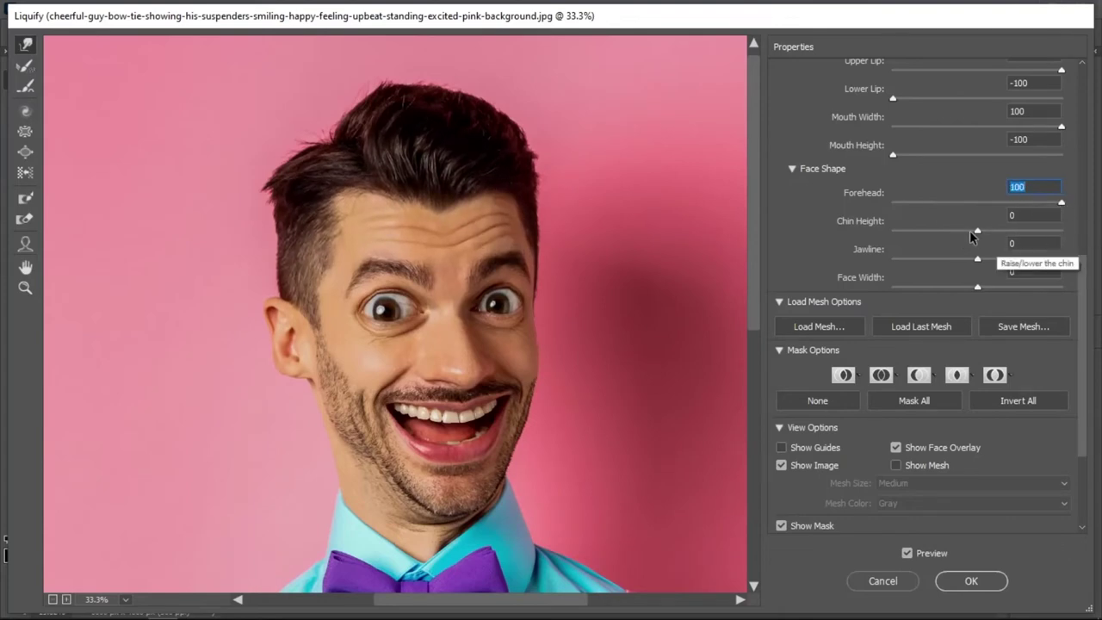
mouse_move(976, 235)
left_mouse_down()
mouse_move(1059, 233)
mouse_move(862, 250)
mouse_move(1065, 235)
mouse_move(984, 248)
left_mouse_up()
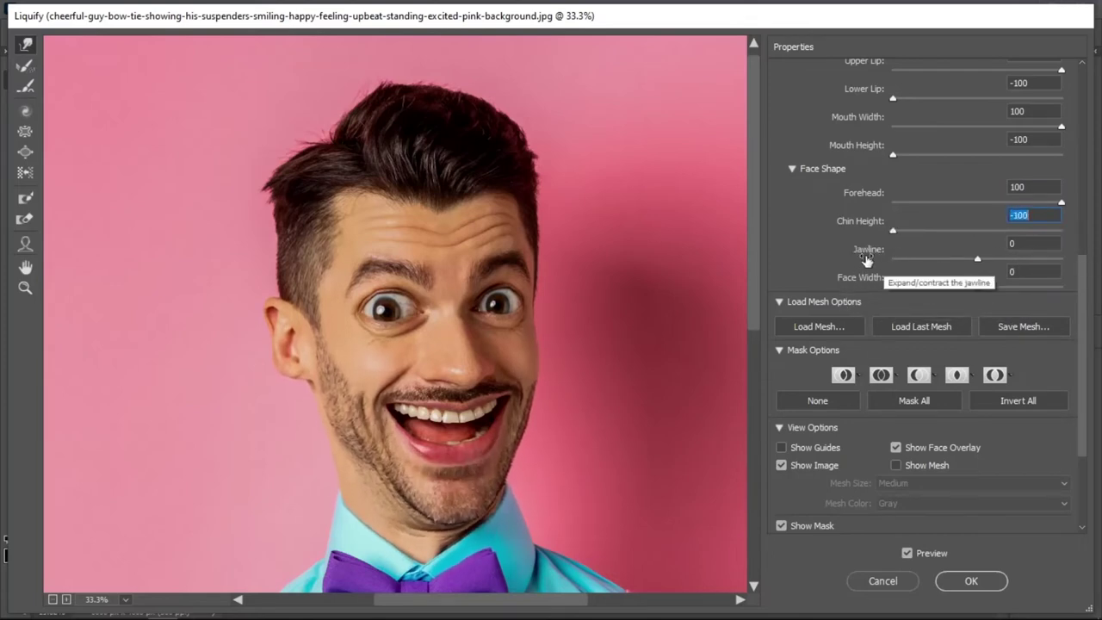
key("shift+Up")
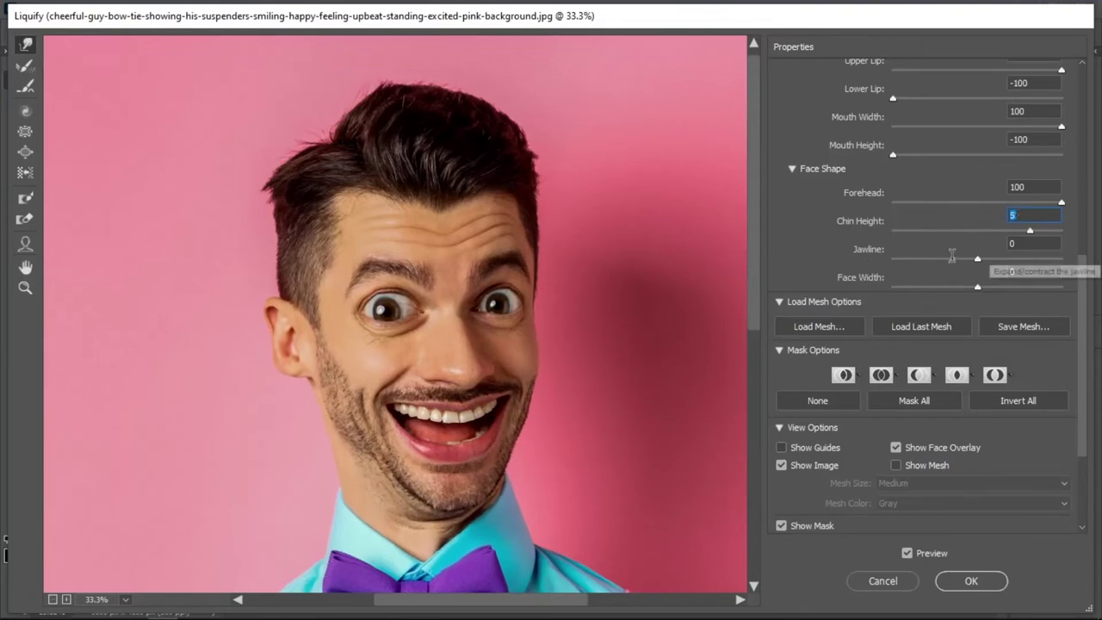
key("shift+Down")
key("shift+Down")
key("shift+Down")
key("shift+Down")
key("shift+Down")
key("shift+Down")
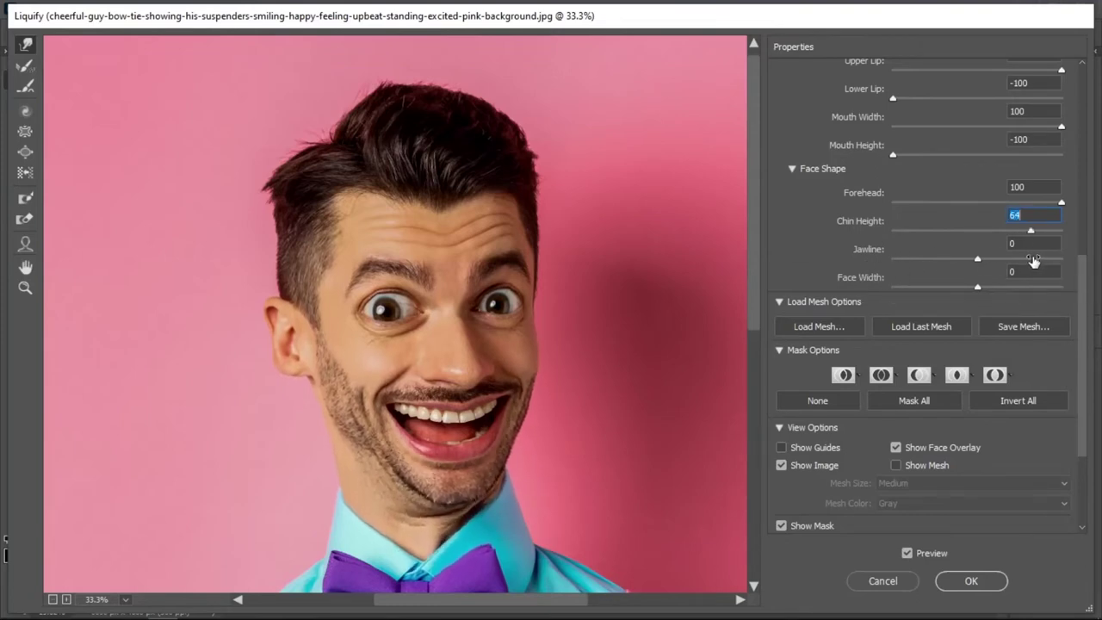
key("shift+Down")
key("shift+Down")
key("shift+Down")
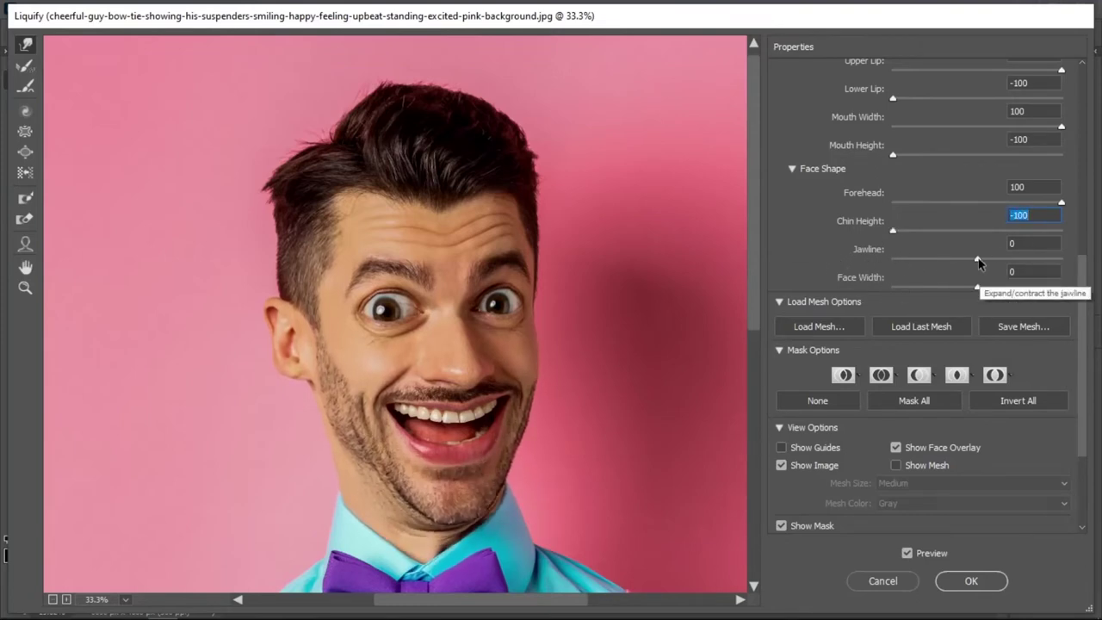
Step: Set Jawline and Face Width both to 100
left_click_drag(977, 259, 1071, 261)
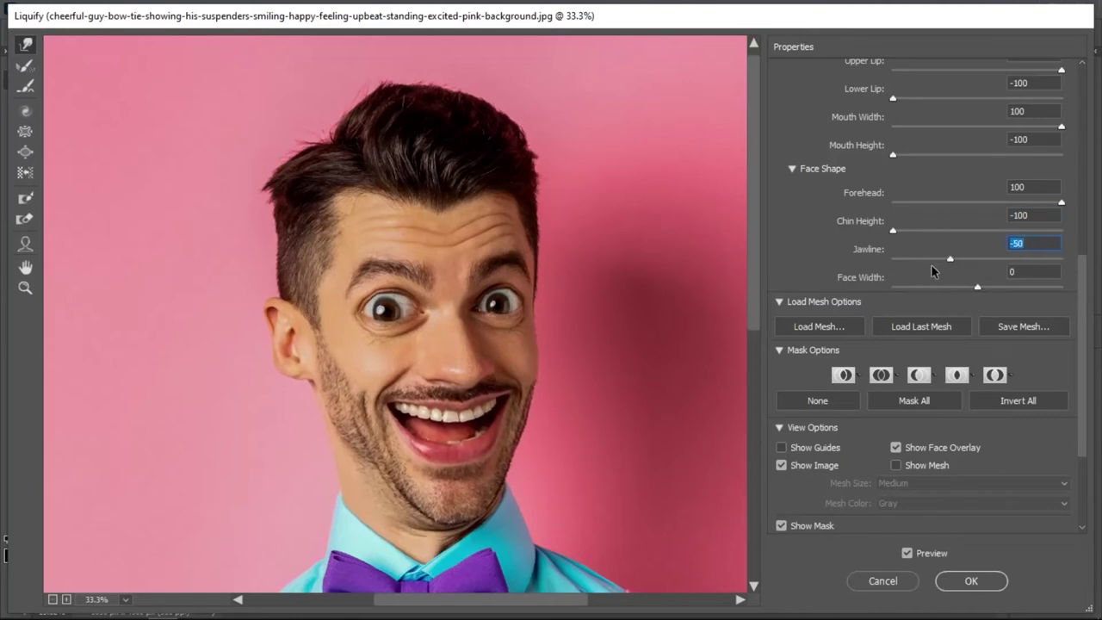
scroll(1000, 241, "down", 1)
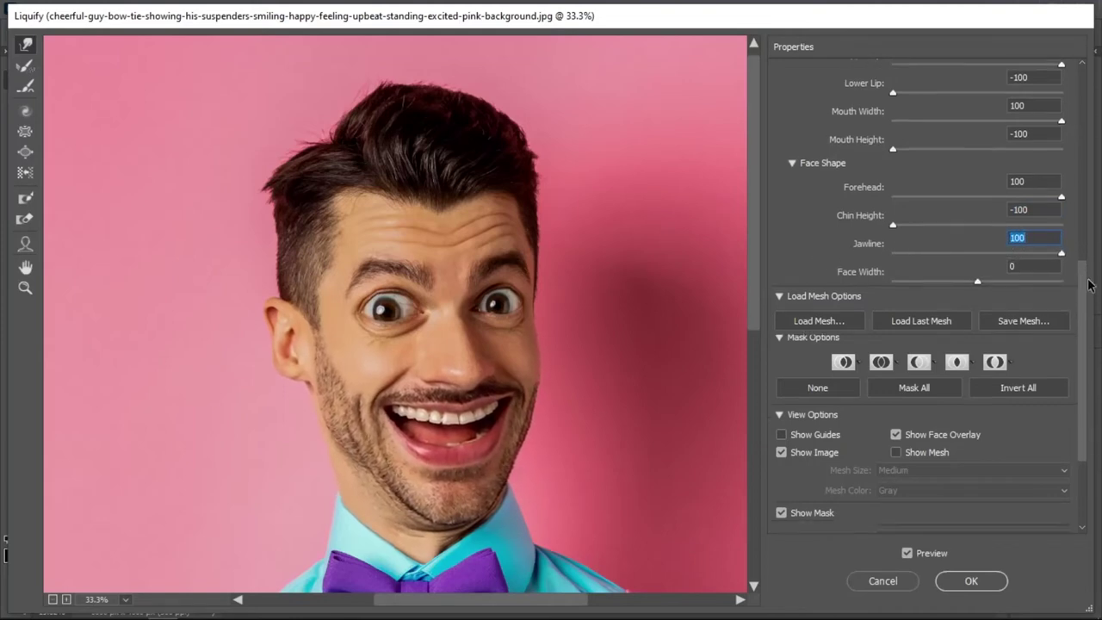
scroll(1001, 241, "down", 2)
left_click_drag(978, 235, 1078, 248)
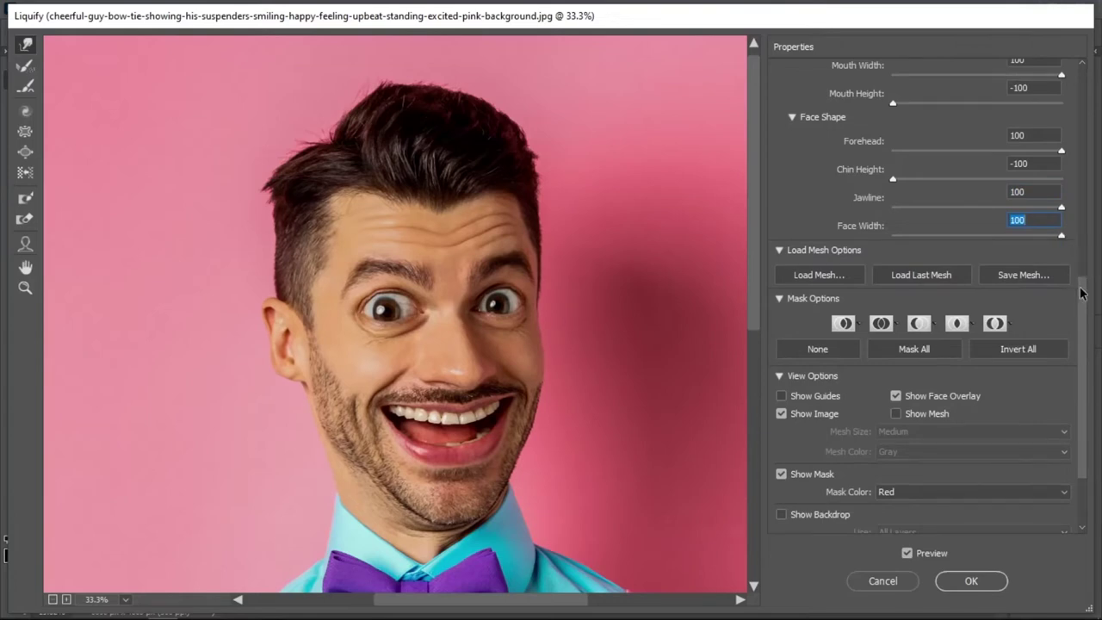
left_click_drag(1082, 294, 1084, 60)
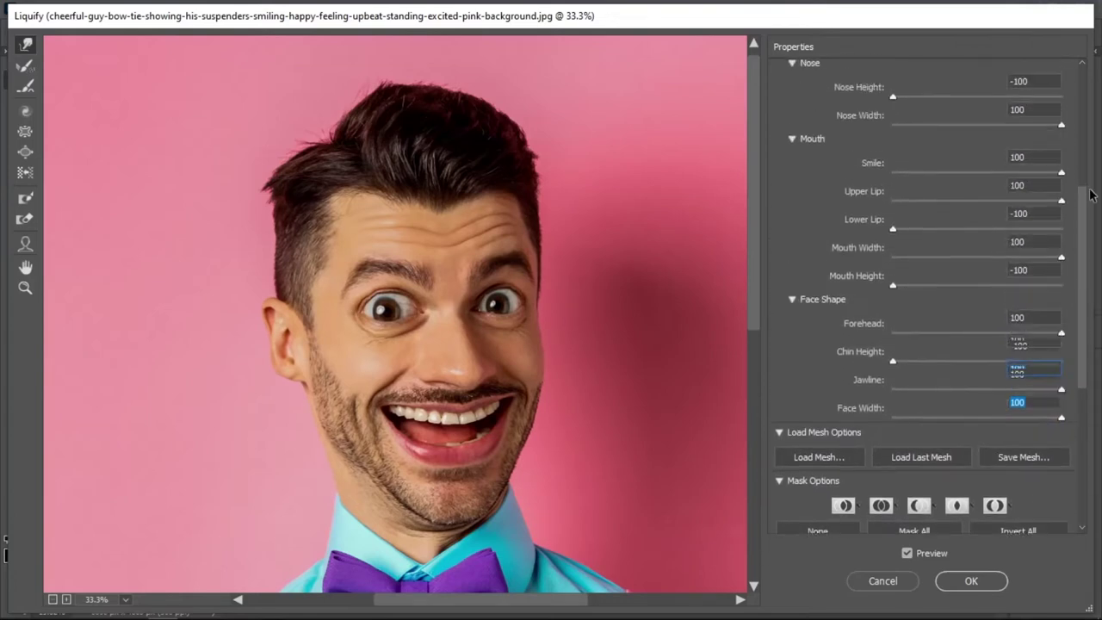
Step: Pick the Liquify warp brush, enlarge it to 1000, and frame the man's head
left_click(28, 47)
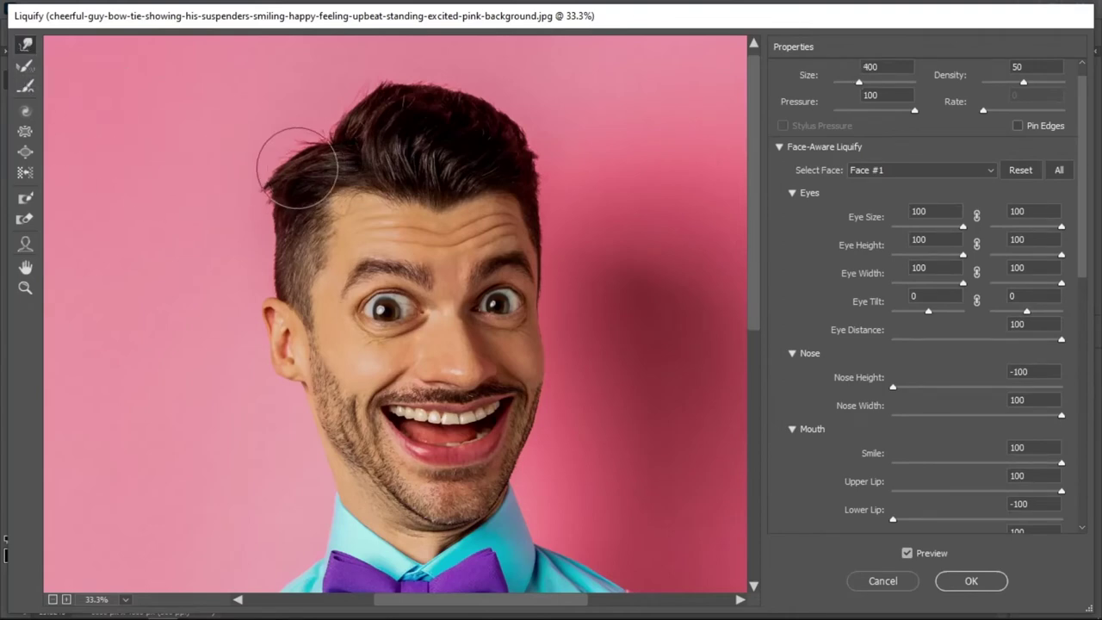
key("bracketright")
key("bracketright")
key("bracketright")
key("bracketright")
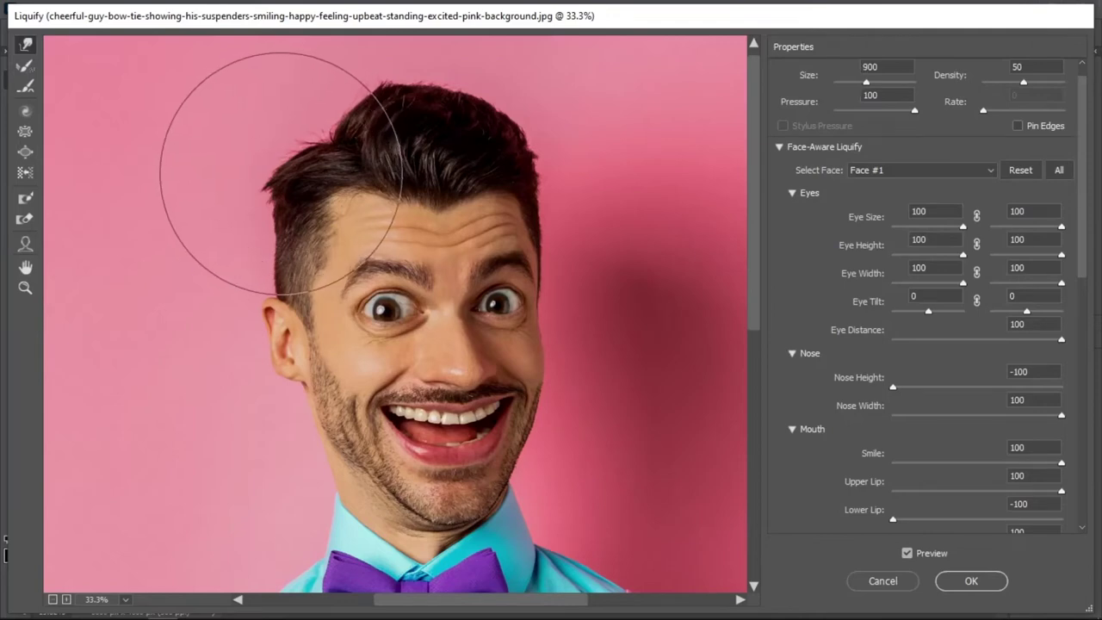
left_click(284, 176, "alt")
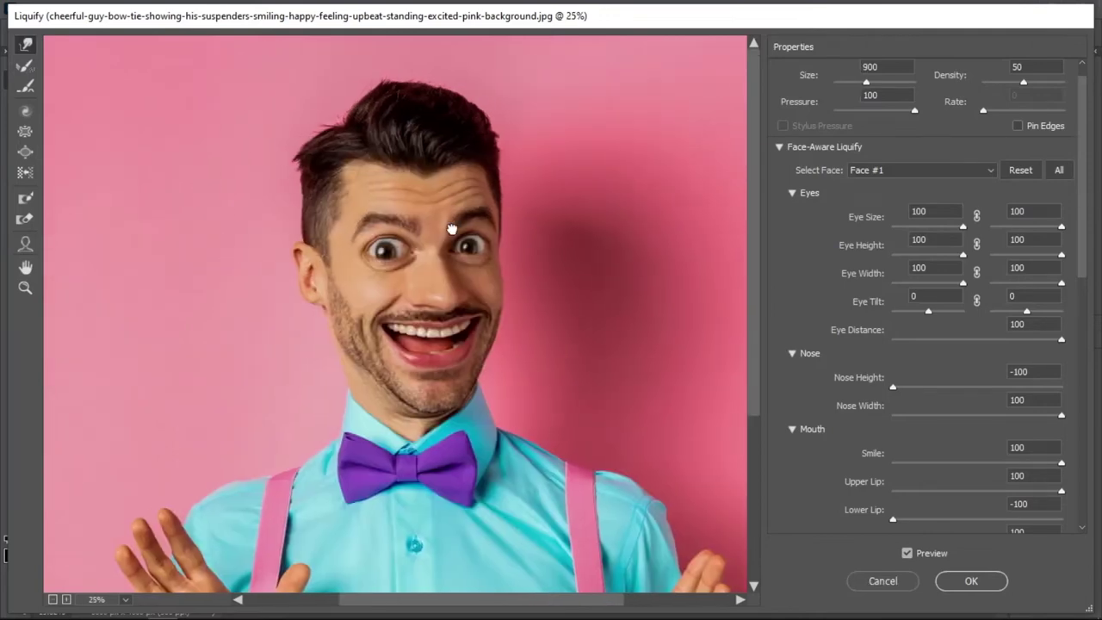
left_click_drag(455, 234, 438, 268)
left_click(363, 197, "ctrl")
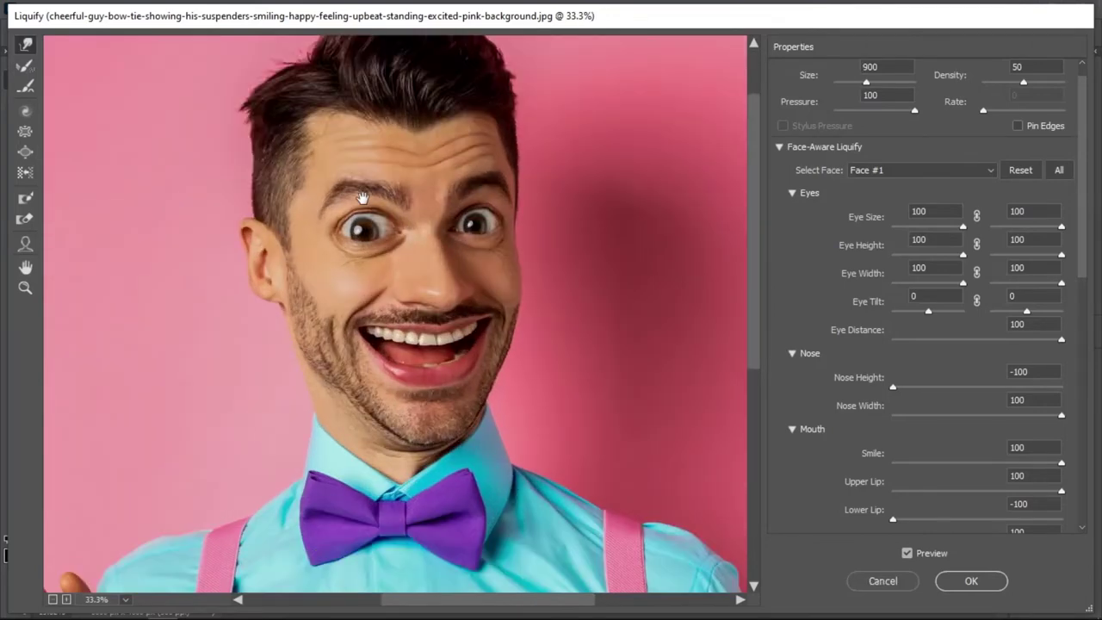
left_click_drag(364, 198, 410, 289)
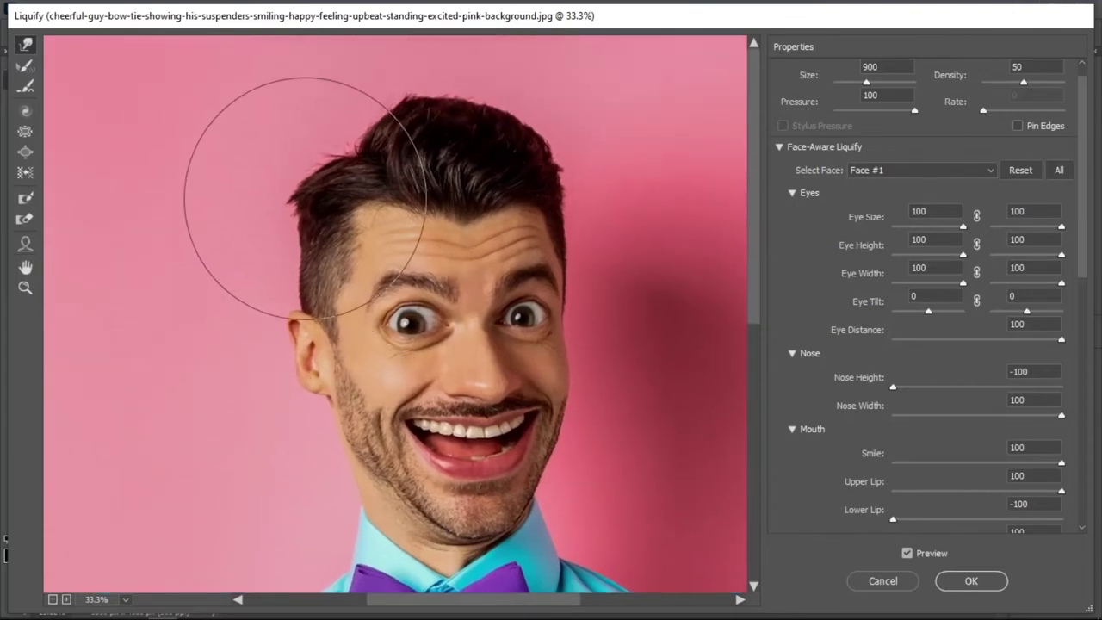
key("bracketright")
Step: Push the left hair, ear and jaw outward and raise the top of the hair
mouse_move(283, 197)
left_mouse_down()
mouse_move(278, 229)
mouse_move(271, 221)
left_mouse_up()
left_click_drag(283, 258, 278, 271)
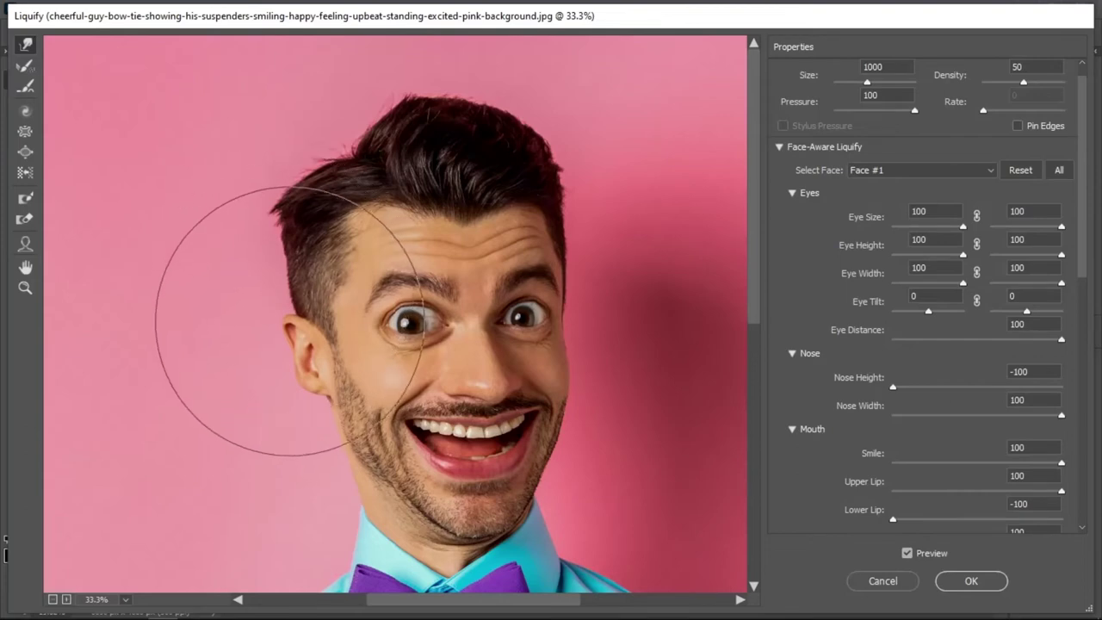
mouse_move(289, 320)
left_mouse_down()
mouse_move(266, 355)
mouse_move(235, 348)
left_mouse_up()
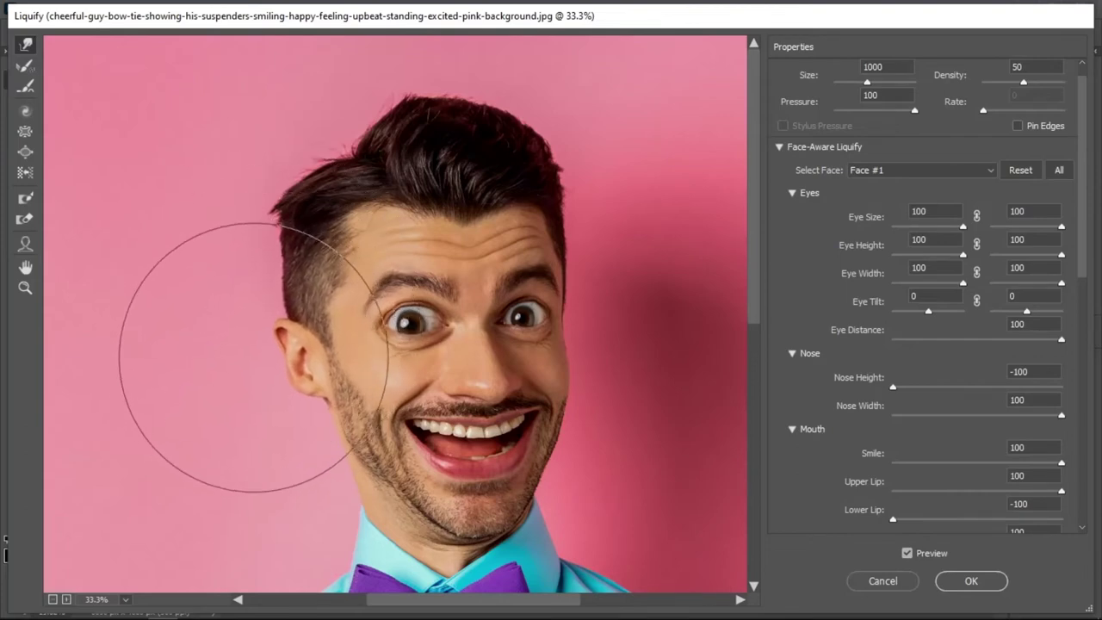
mouse_move(308, 406)
left_mouse_down()
mouse_move(325, 419)
mouse_move(322, 443)
mouse_move(344, 414)
left_mouse_up()
key("alt+space")
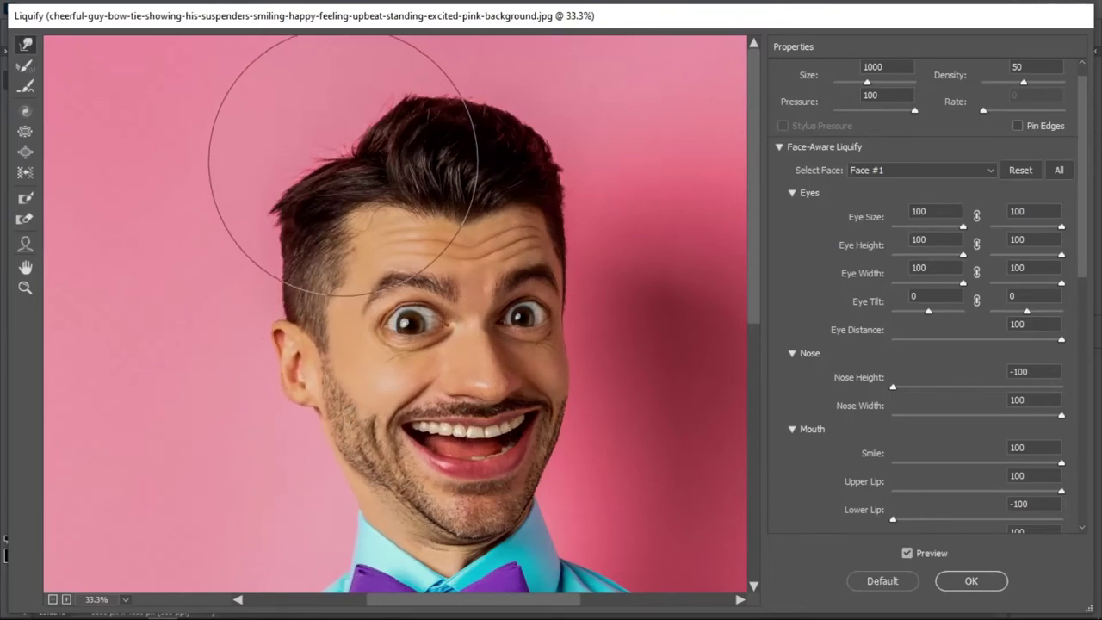
mouse_move(337, 164)
left_mouse_down()
mouse_move(335, 130)
mouse_move(315, 163)
mouse_move(333, 190)
left_mouse_up()
mouse_move(333, 147)
left_mouse_down()
mouse_move(322, 90)
mouse_move(408, 111)
mouse_move(450, 98)
mouse_move(499, 124)
mouse_move(560, 87)
mouse_move(566, 172)
mouse_move(610, 209)
mouse_move(644, 320)
left_mouse_up()
Step: Push the right edge of the face outward, then zoom out to the whole figure
mouse_move(566, 369)
left_mouse_down()
mouse_move(374, 292)
mouse_move(387, 326)
left_mouse_up()
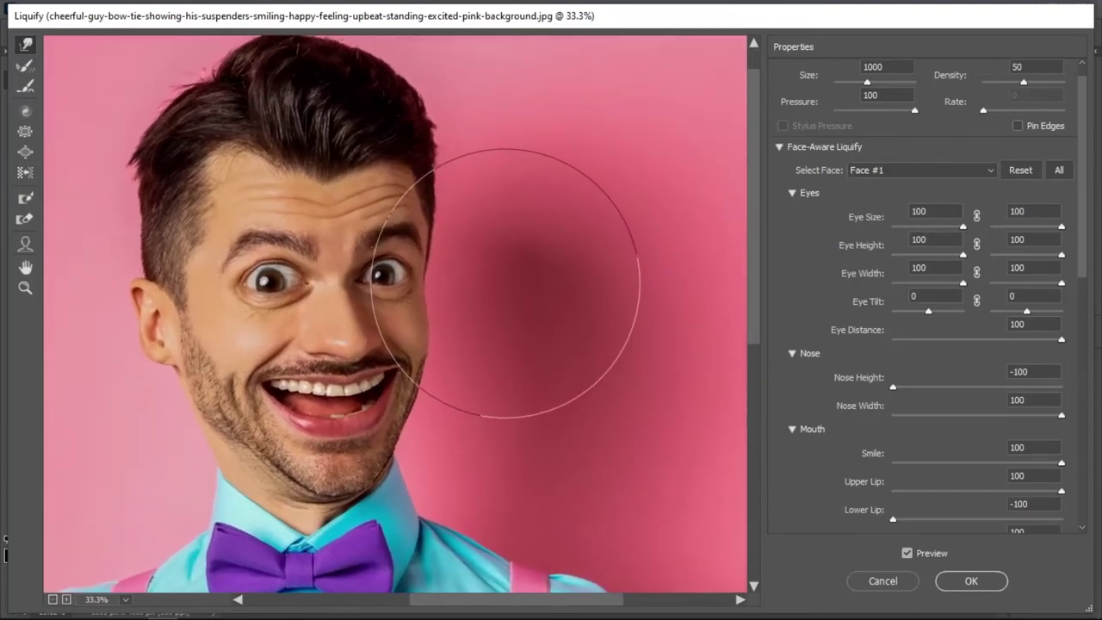
mouse_move(525, 273)
left_mouse_down()
mouse_move(517, 258)
mouse_move(483, 271)
left_mouse_up()
scroll(467, 345, "down", 1)
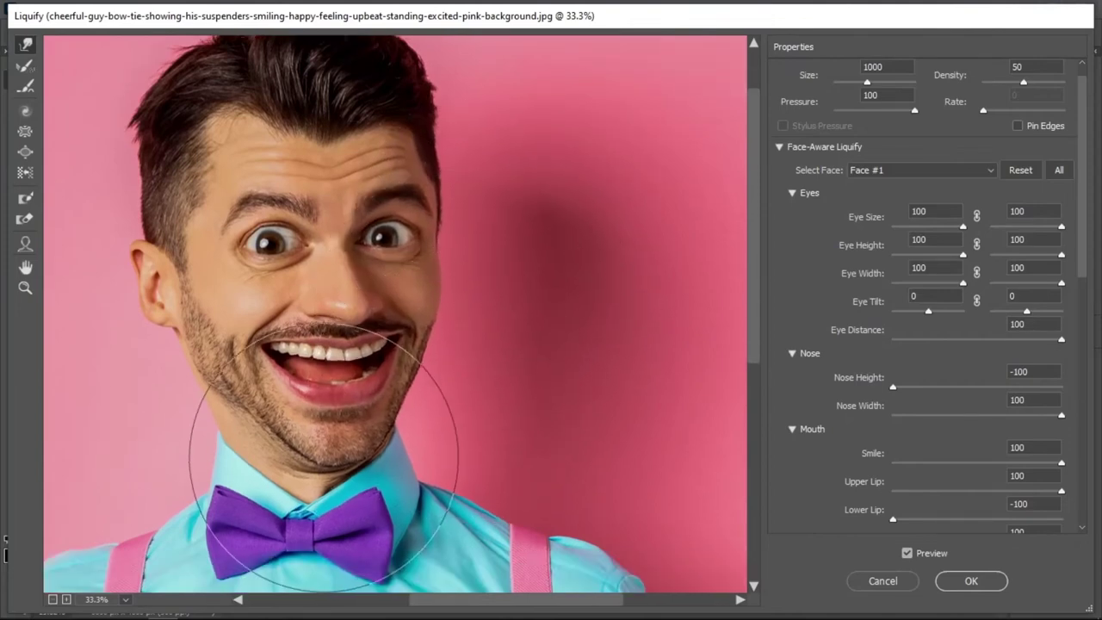
left_click_drag(394, 352, 471, 340)
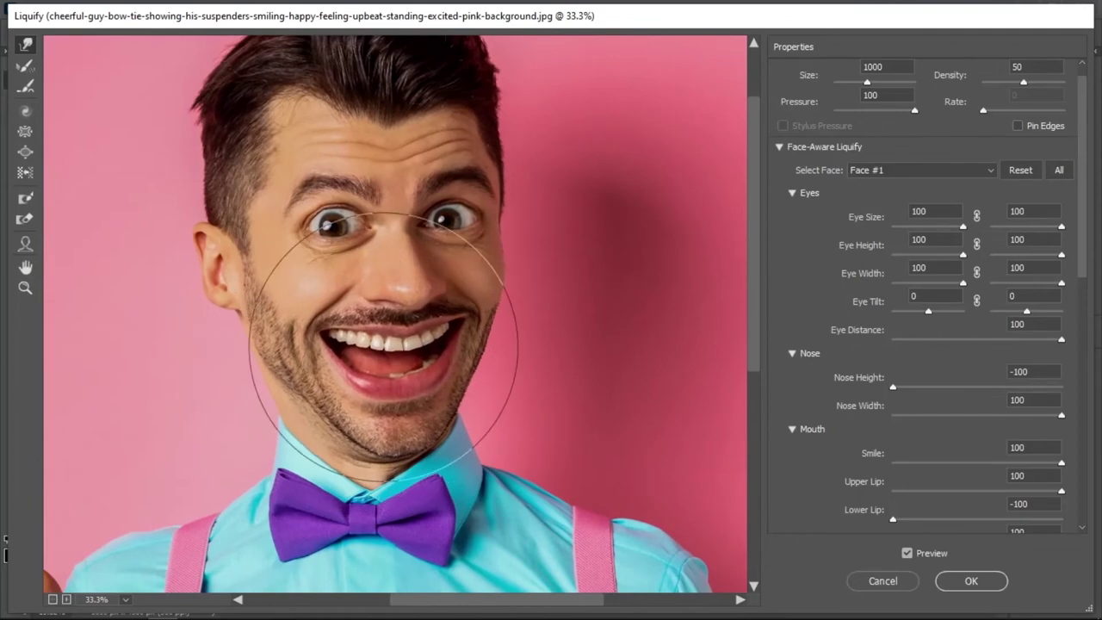
key("ctrl+minus")
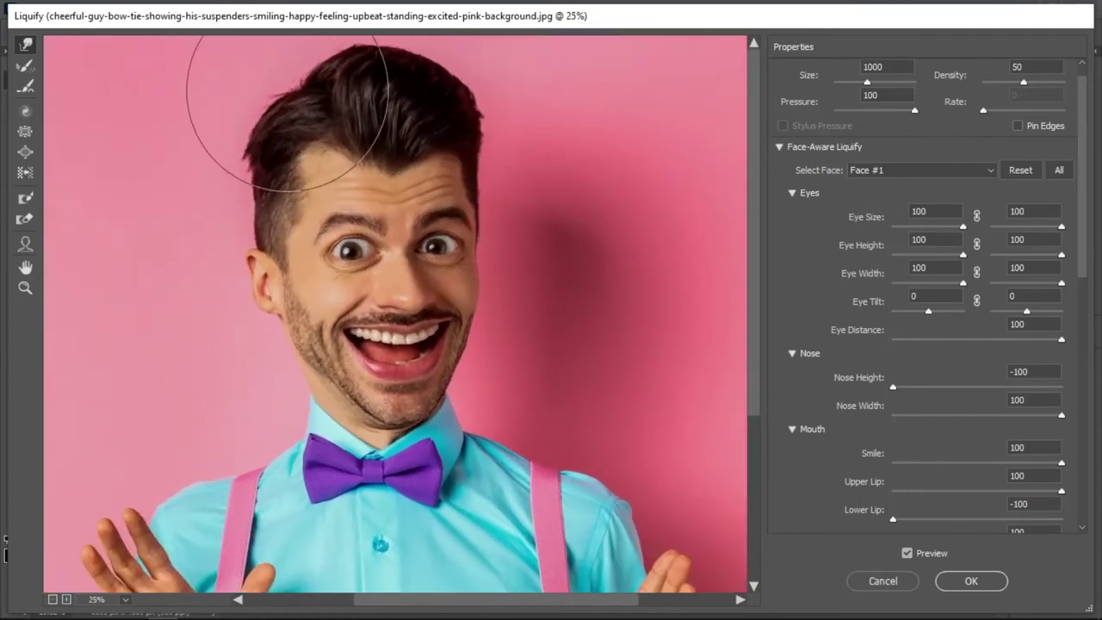
Step: Shrink the warp brush, review the head, and apply the Liquify changes
key("bracketleft")
key("bracketleft")
key("bracketleft")
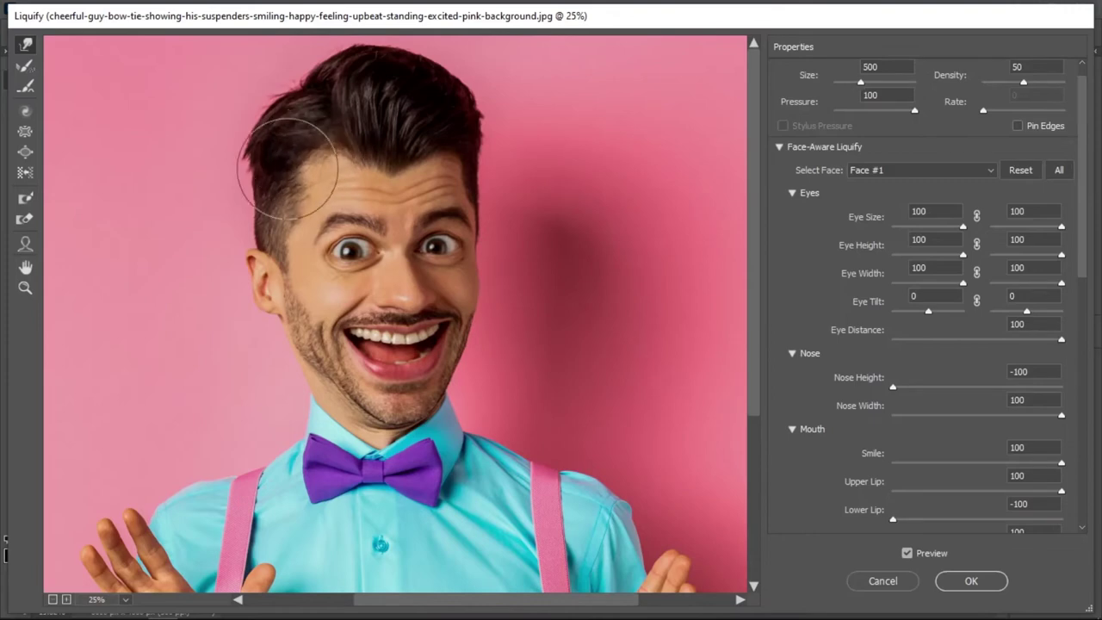
scroll(446, 154, "right", 2)
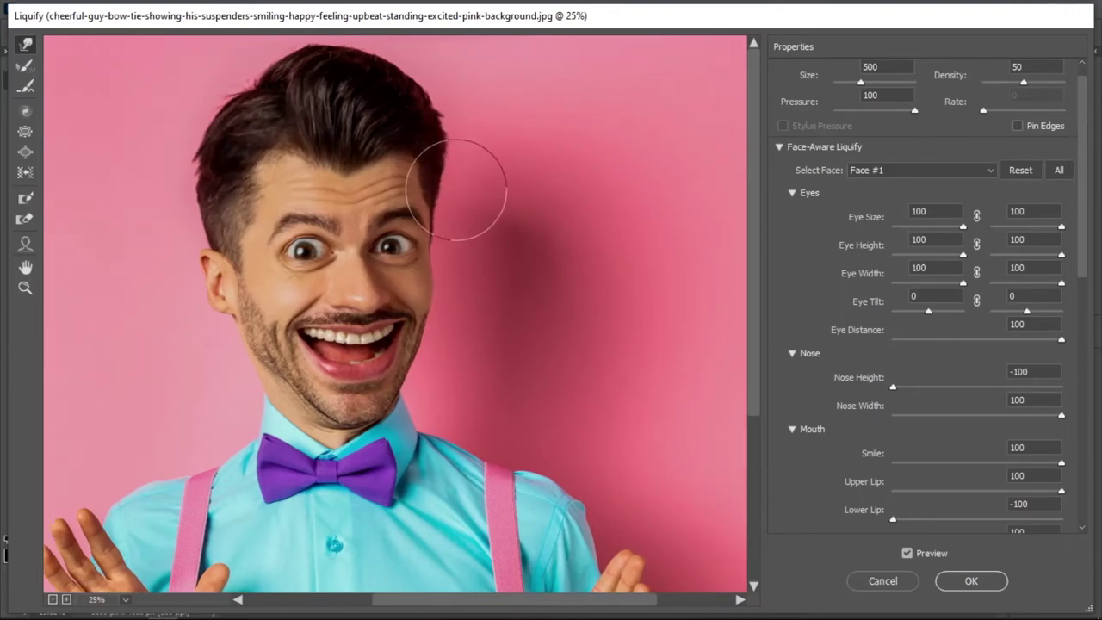
left_click_drag(446, 286, 471, 254)
scroll(457, 280, "down", 1)
scroll(445, 307, "up", 1)
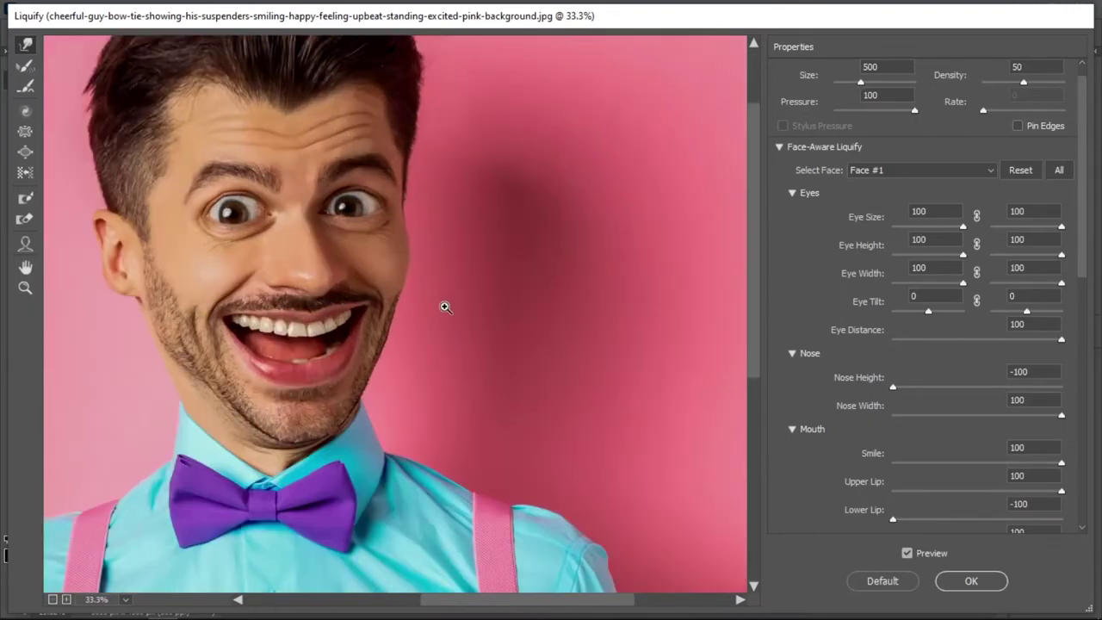
scroll(442, 319, "up", 1)
scroll(406, 328, "down", 2)
scroll(408, 327, "left", 3)
left_click(972, 580)
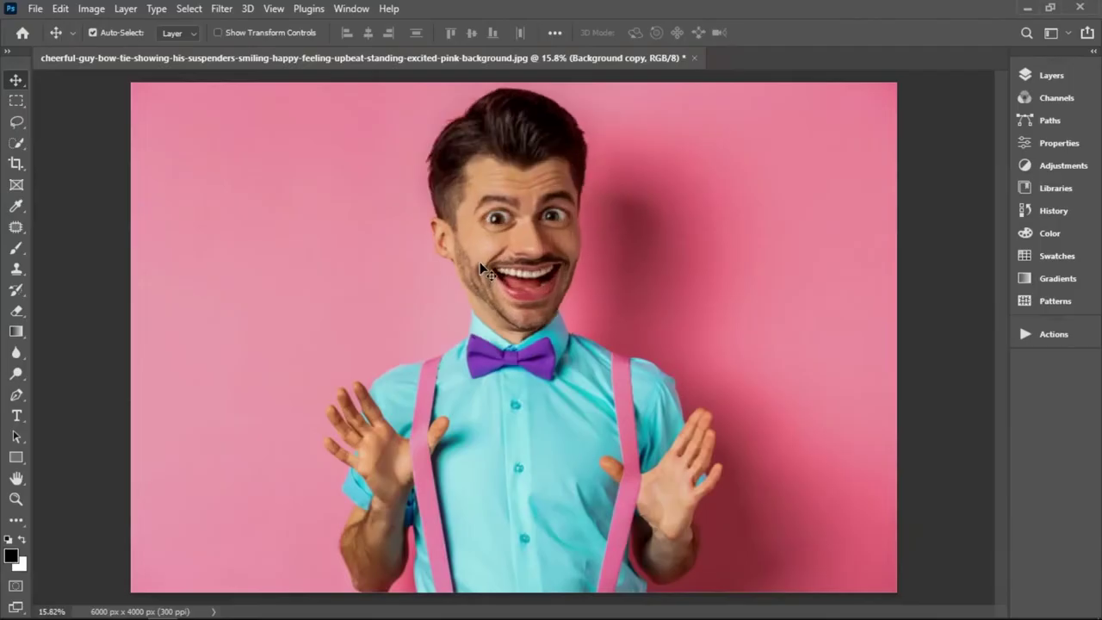
left_click(1044, 75)
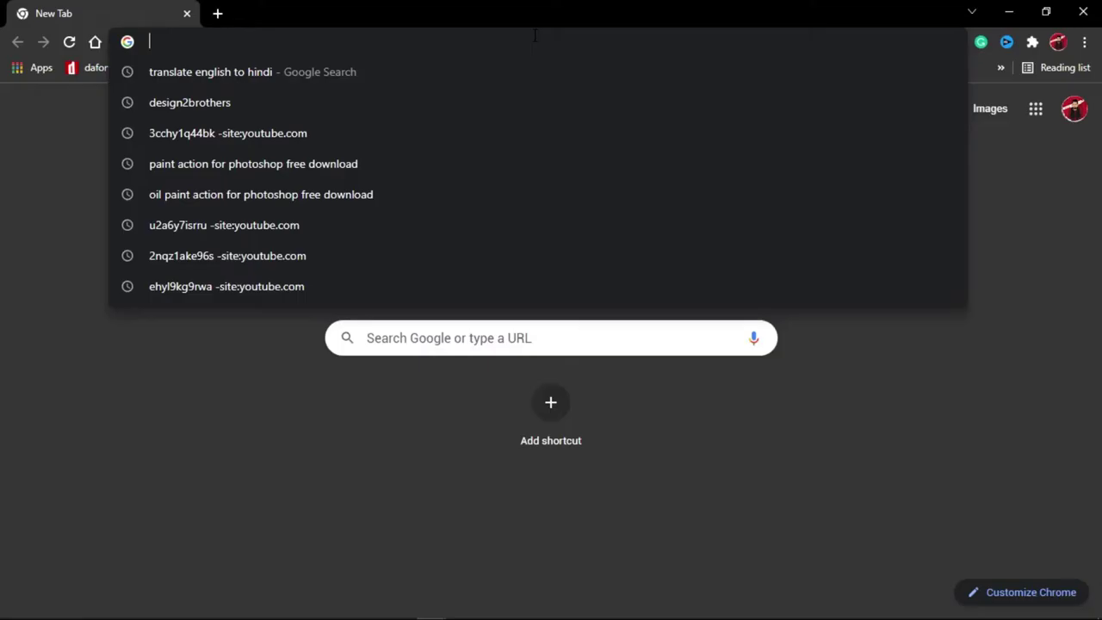
Step: Search Google for 'oil paint action for photoshop free download'
type("oil")
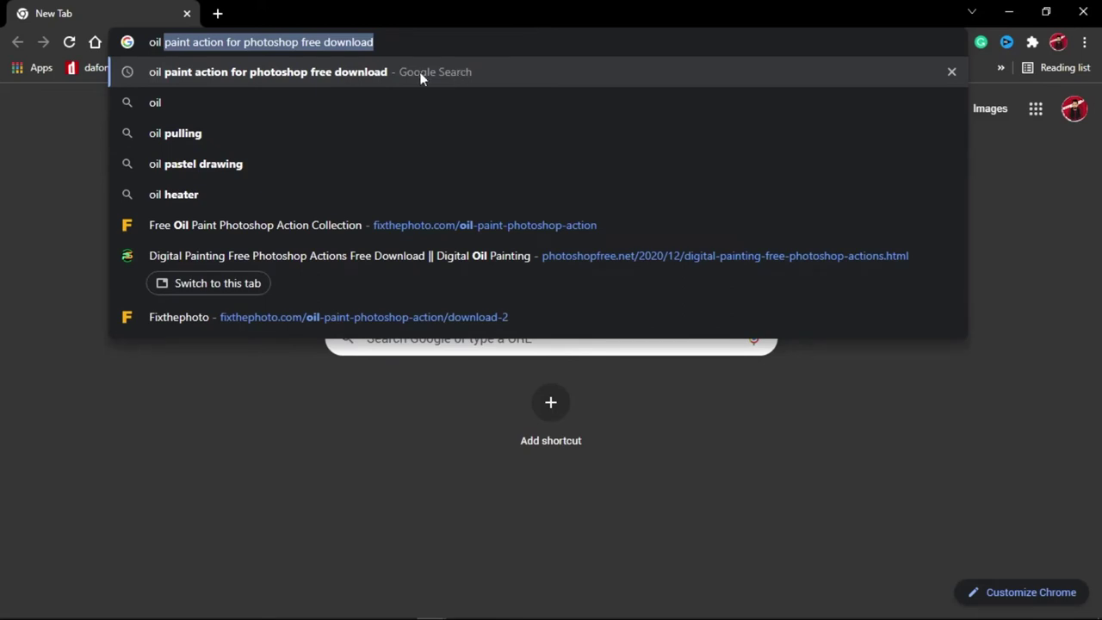
type(" paint action for photoshop free download")
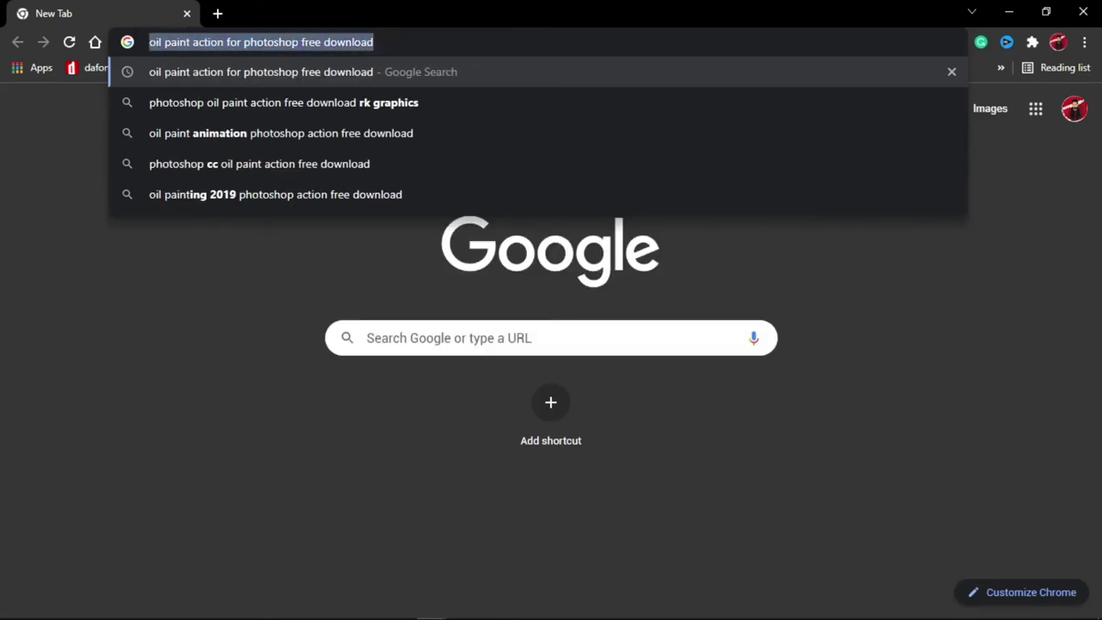
left_click(414, 40)
key("Return")
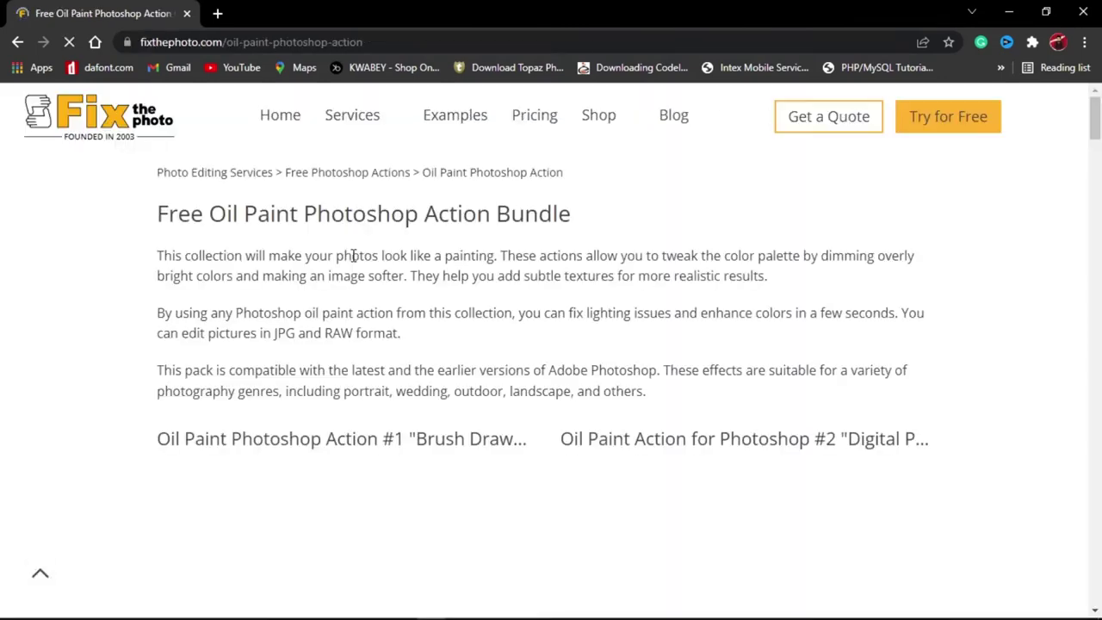
left_click_drag(1098, 142, 1097, 144)
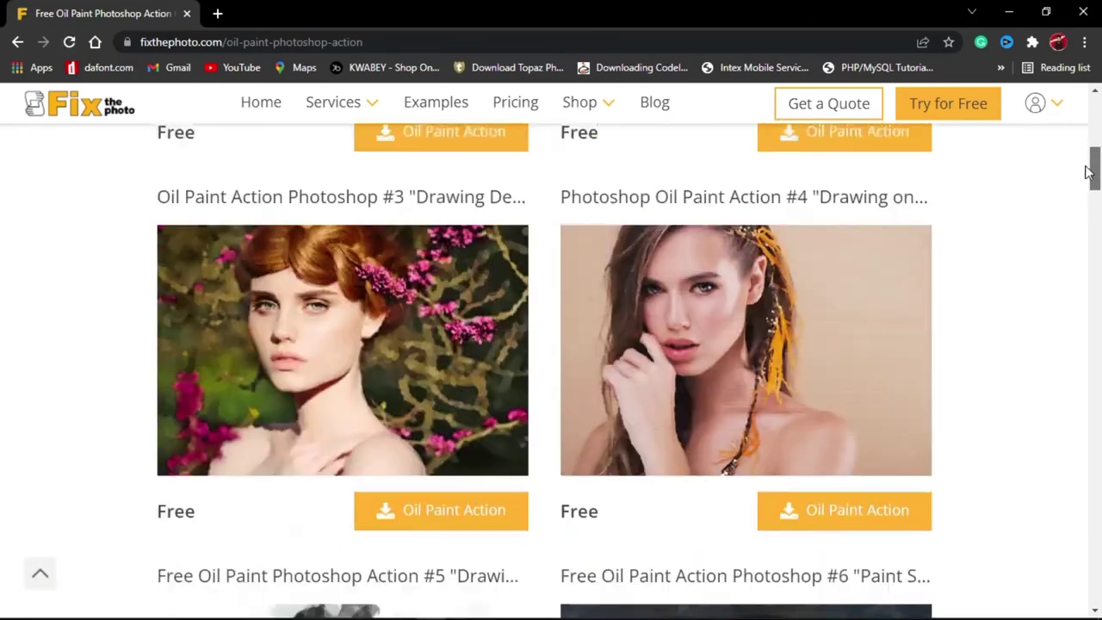
left_click_drag(1097, 142, 1096, 146)
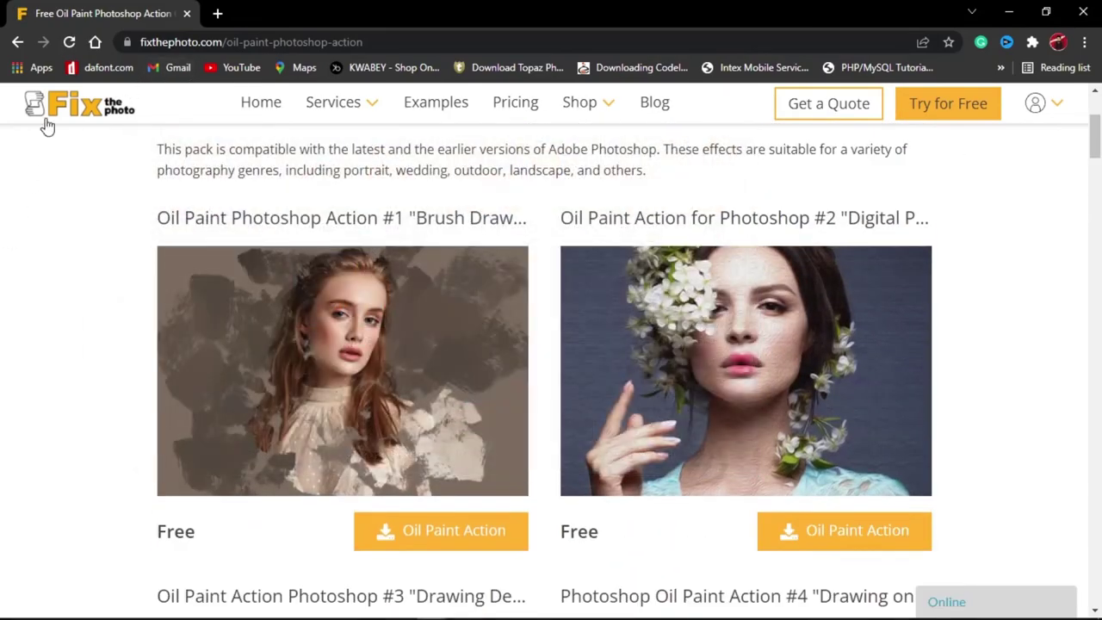
left_click(17, 42)
Step: Download the oil painting action zip from photoshopdream into the photoshop presets folder
left_click(210, 486)
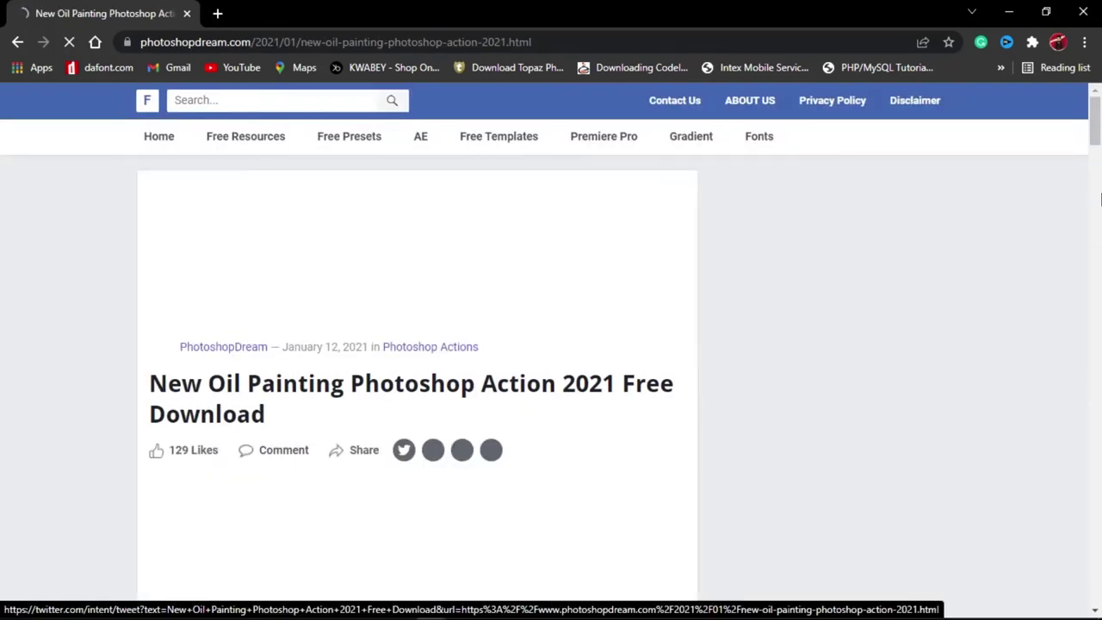
left_click_drag(1095, 129, 1094, 430)
left_click(237, 407)
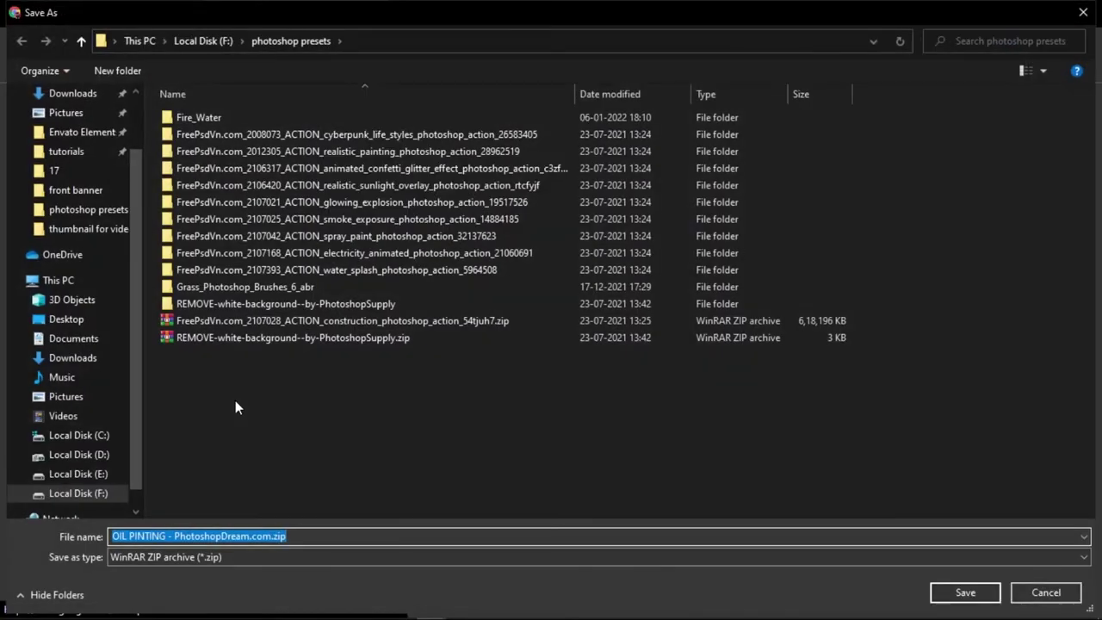
left_click(977, 593)
Step: Extract the downloaded zip in place from its folder in Explorer
left_click(172, 595)
left_click(207, 537)
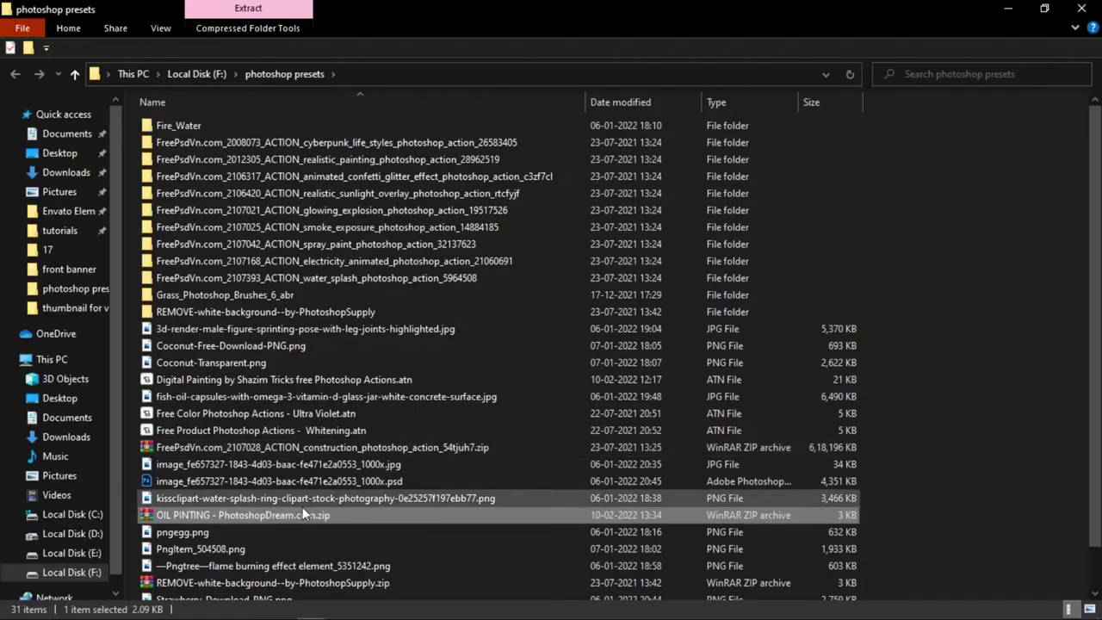
right_click(289, 513)
left_click(346, 235)
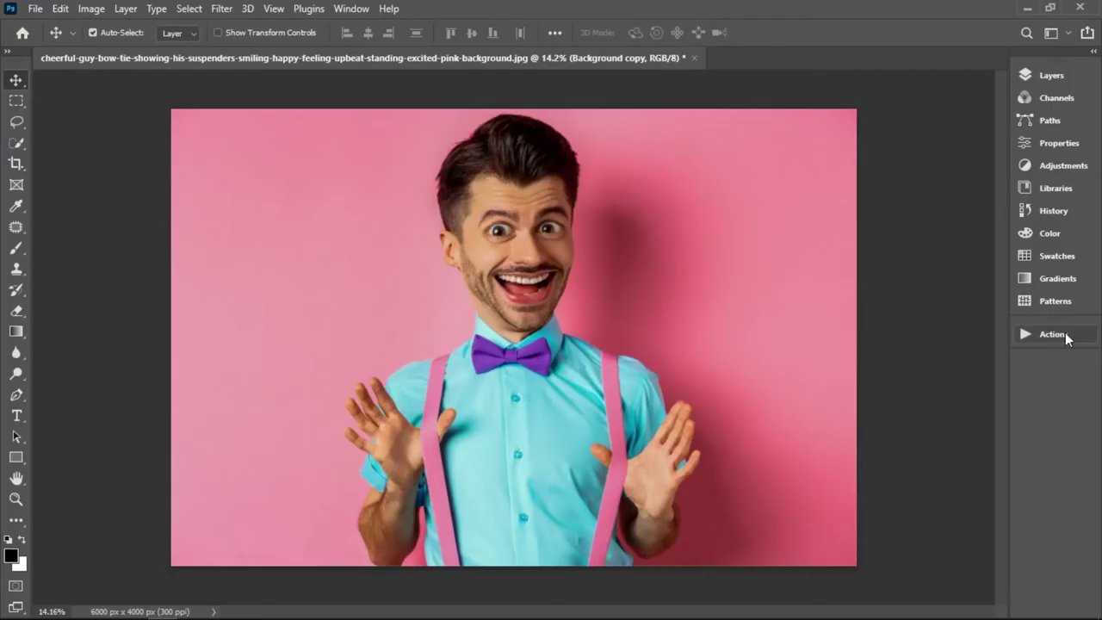
Step: Load OIL PINTING - PhotoshopDream.atn into the Actions panel and select its OIL action
left_click(1068, 336)
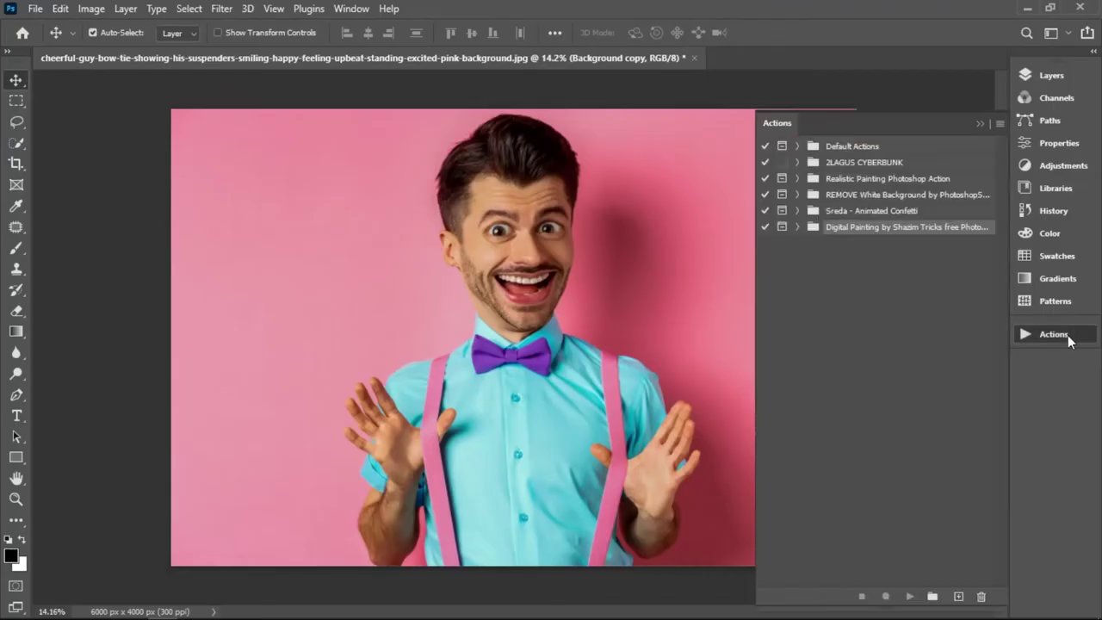
left_click(999, 124)
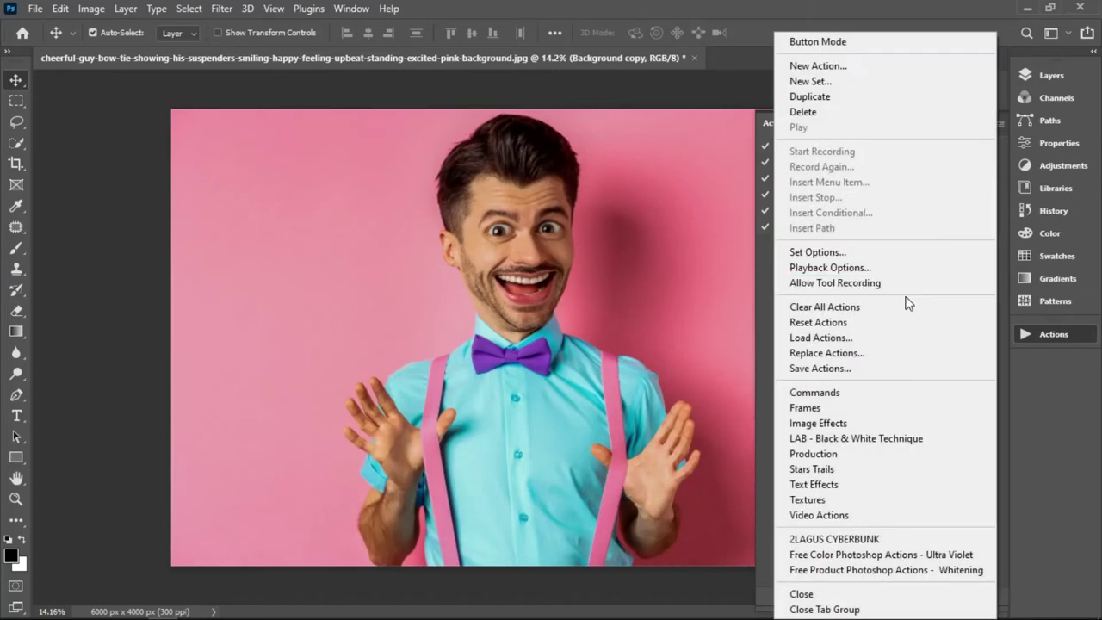
left_click(866, 338)
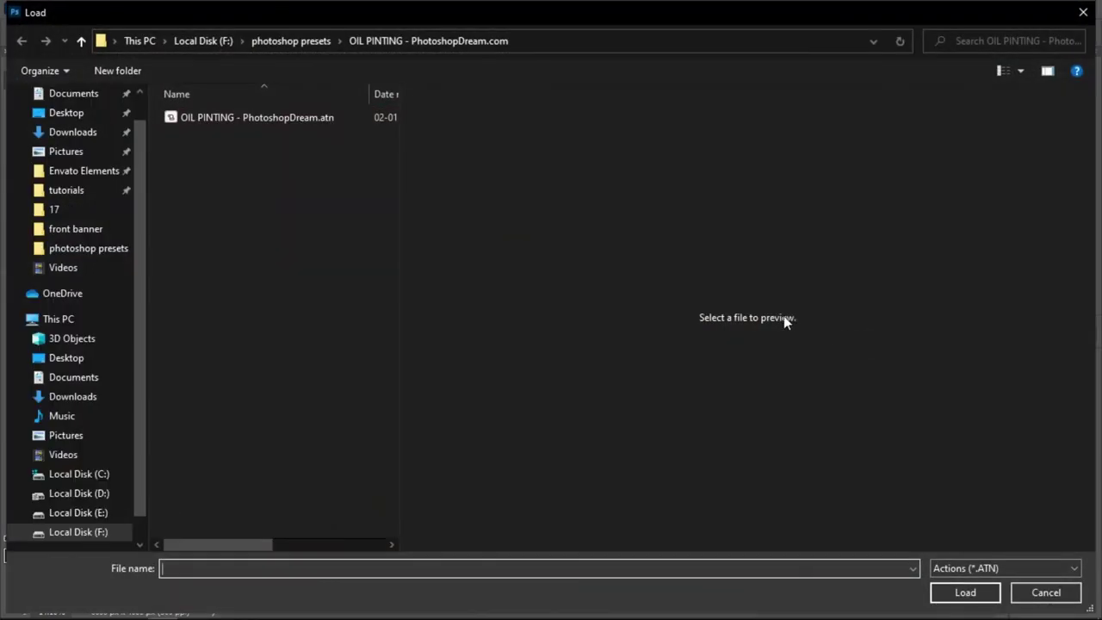
left_click(257, 116)
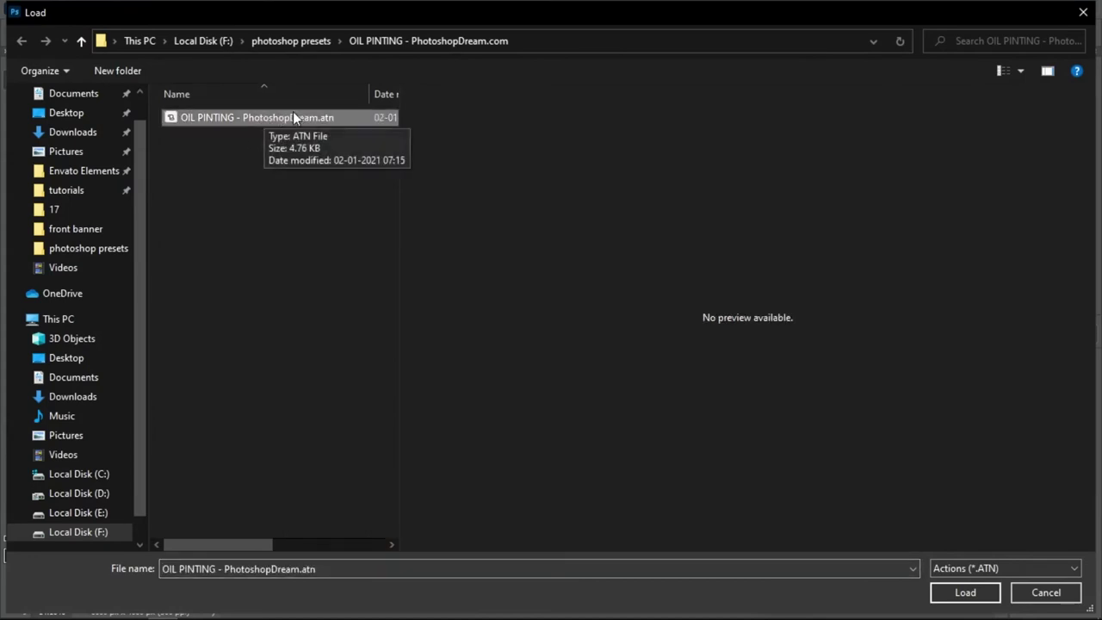
left_click(967, 592)
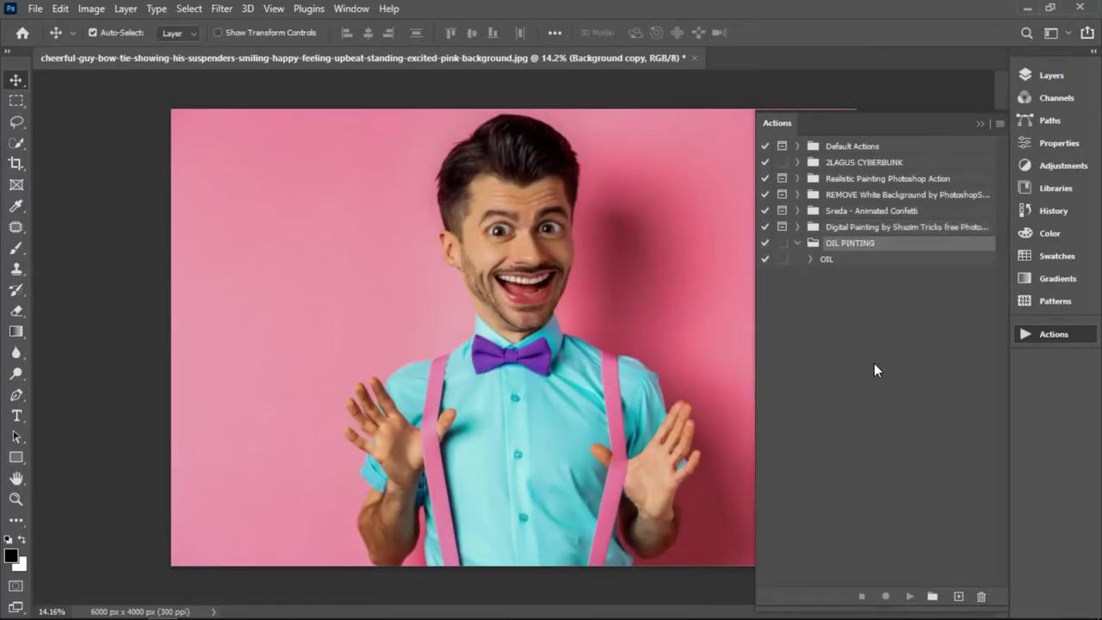
left_click(880, 262)
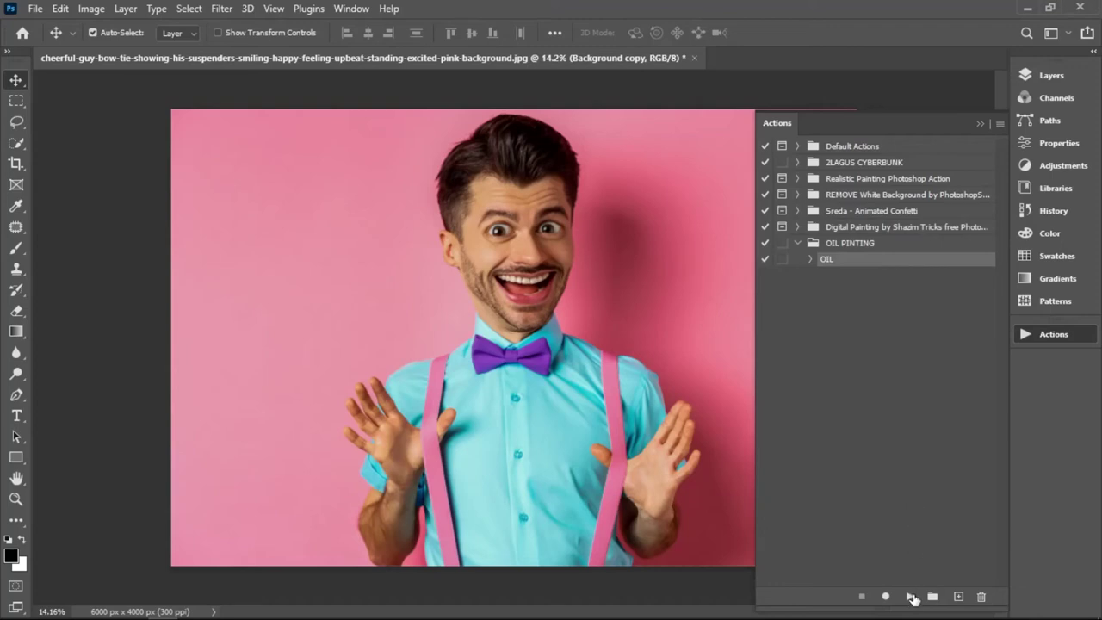
Step: Play the OIL action to create the PAINTING group with the oil-painting effect
left_click(911, 596)
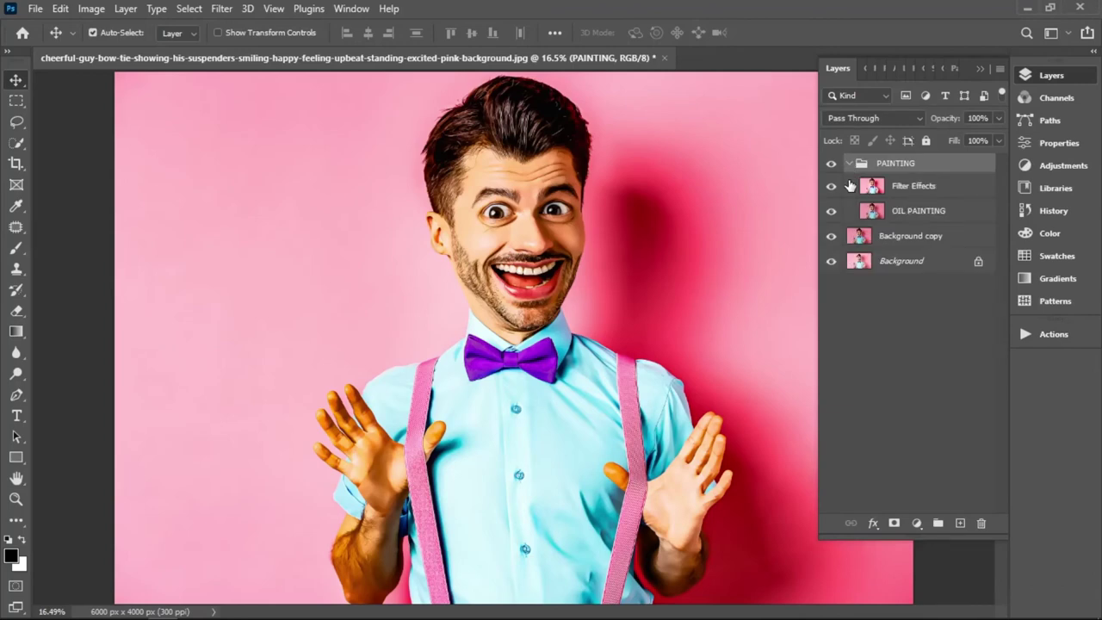
Step: Hide the Filter Effects layer and zoom in on the man's face and eyes
left_click(850, 186)
scroll(444, 263, "up", 1)
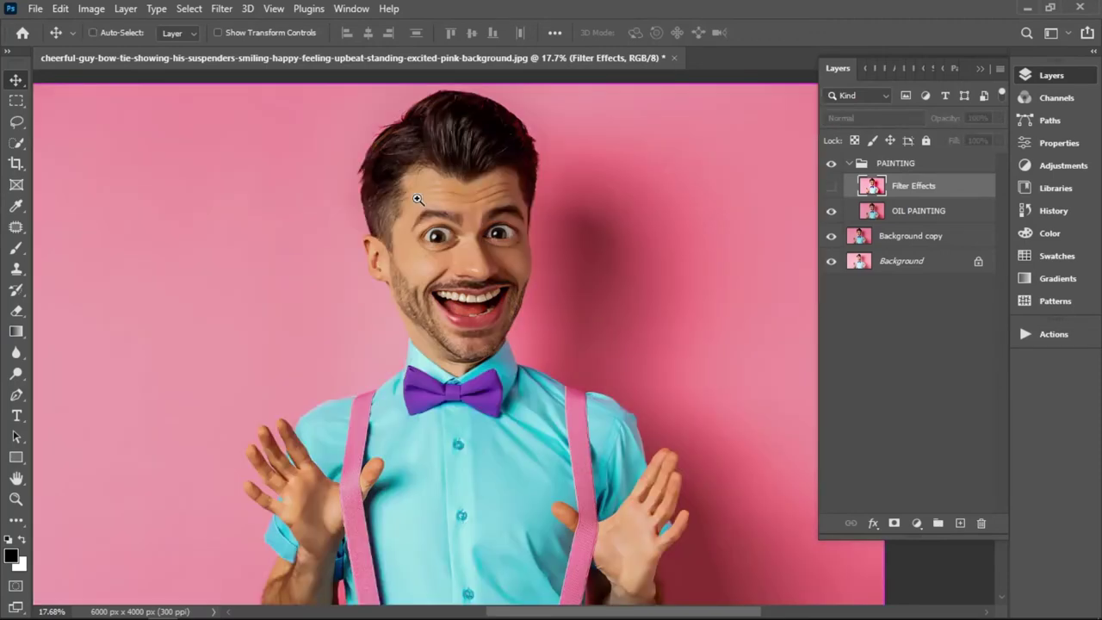
left_click_drag(418, 198, 492, 202)
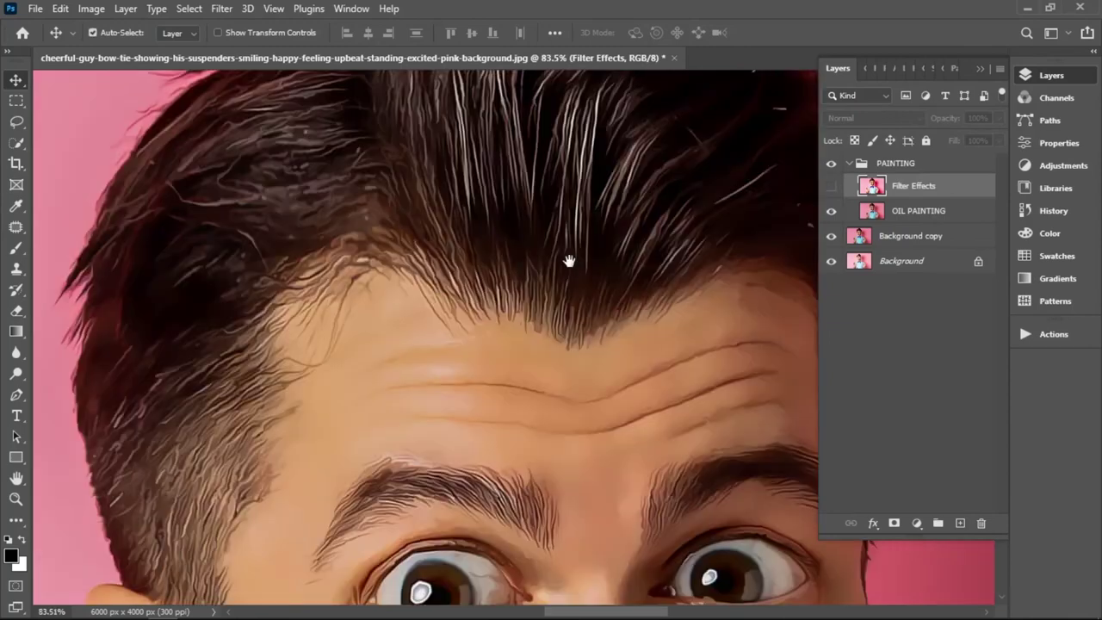
left_click_drag(569, 260, 542, 283)
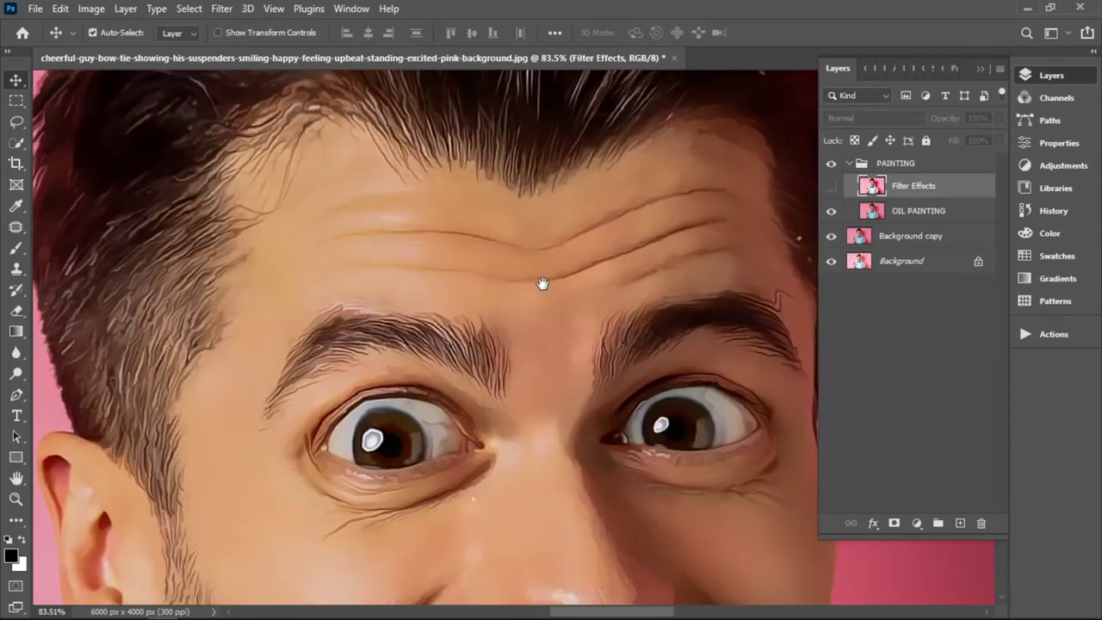